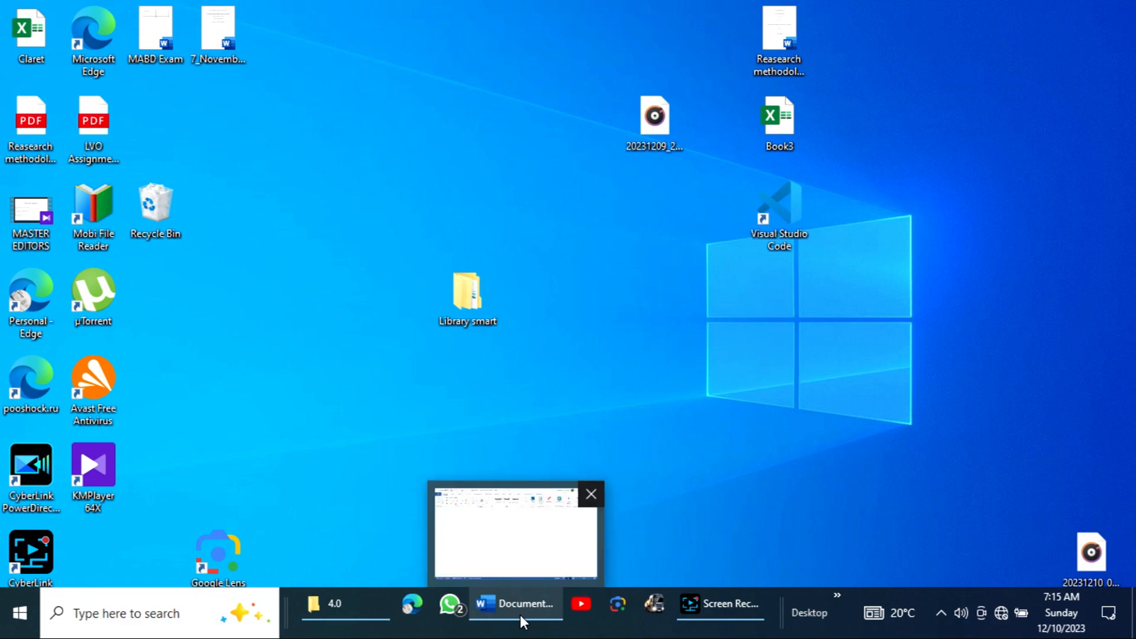
Switch to the Word document and open the Define new Multilevel list dialog with its extra options expanded
{"action": "left_click", "coordinate": [520, 616]}
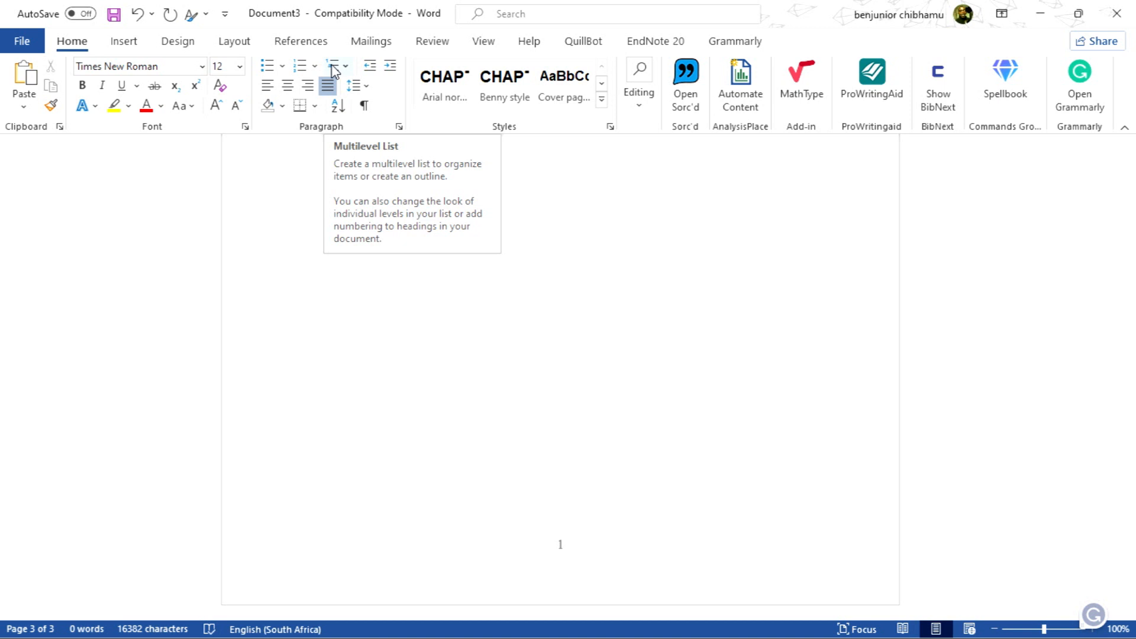
{"action": "left_click", "coordinate": [334, 70]}
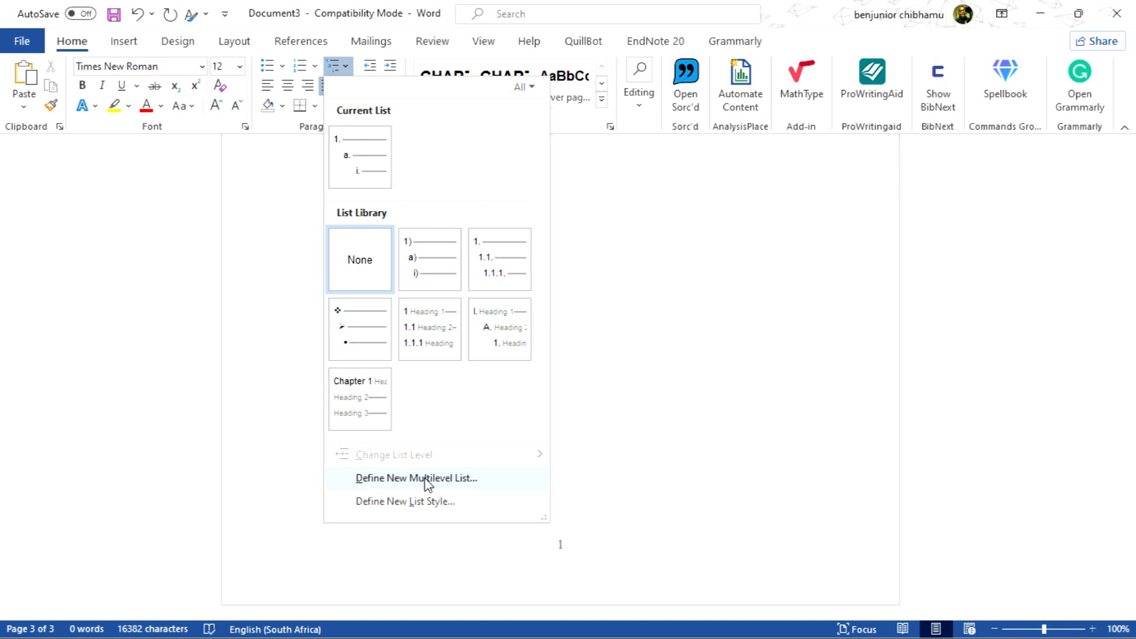
{"action": "left_click", "coordinate": [426, 478]}
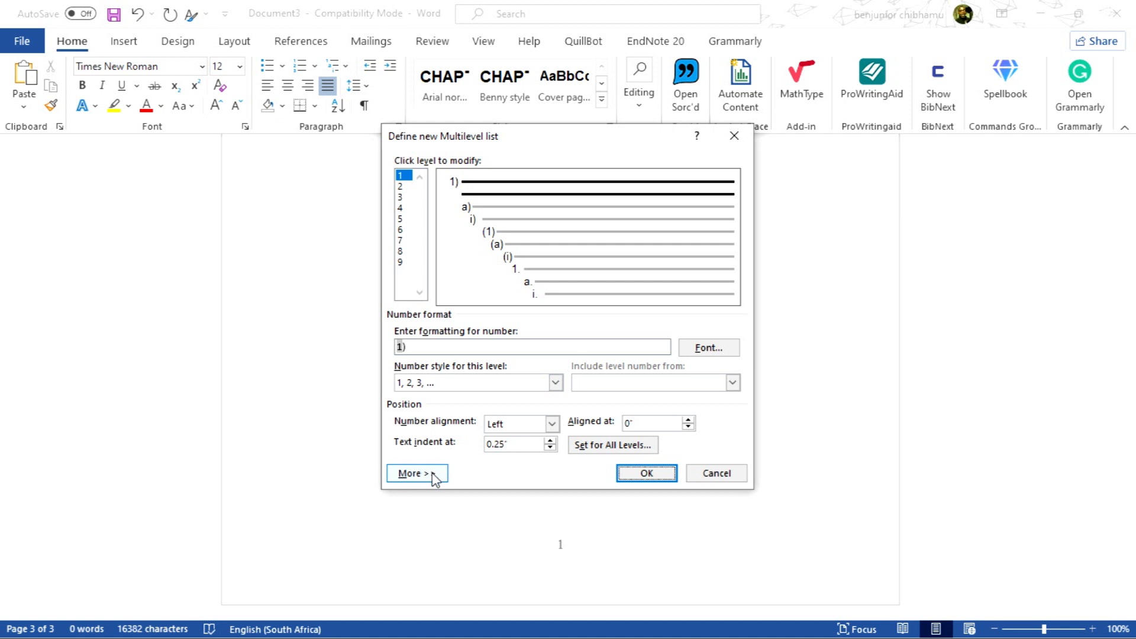
{"action": "left_click", "coordinate": [414, 473]}
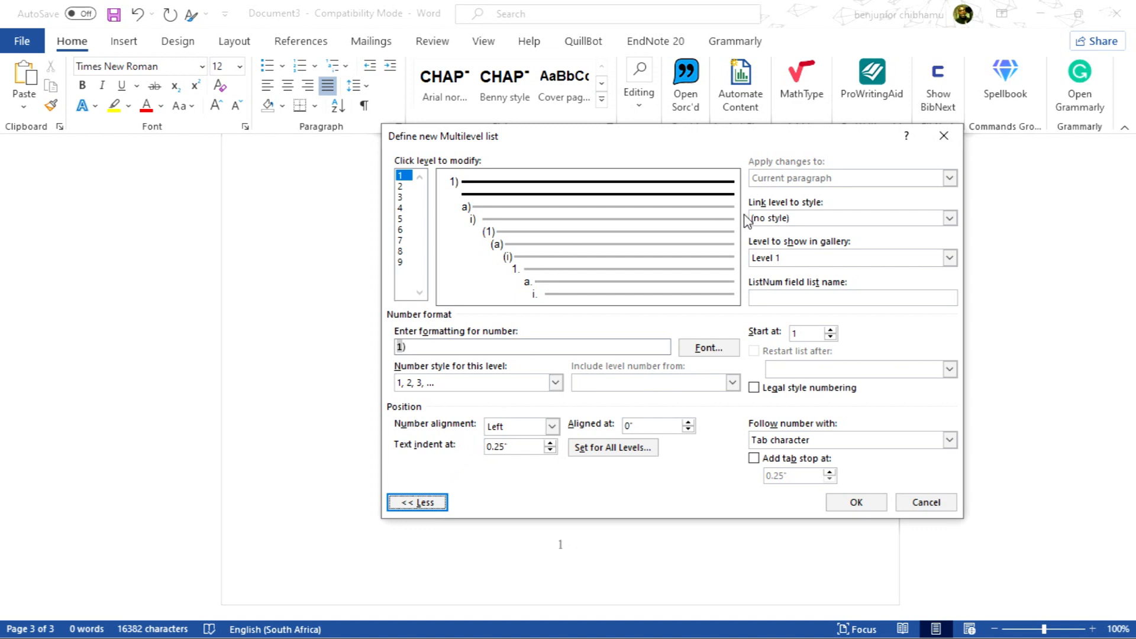
Replace level 1's number format text with CHAPTER:
{"action": "left_click", "coordinate": [425, 347]}
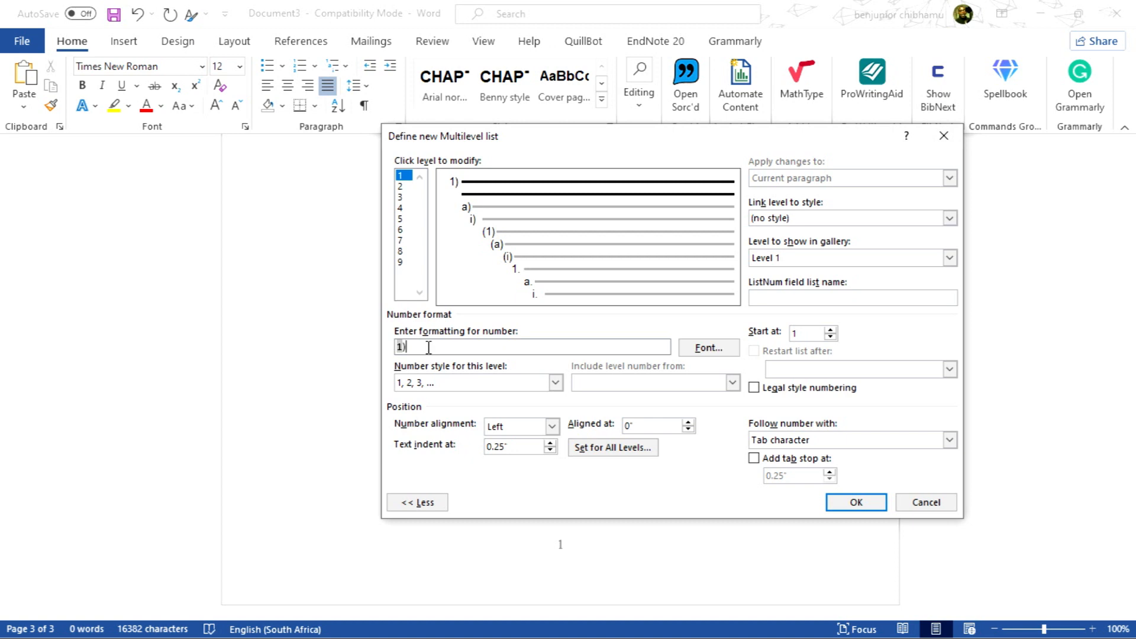
{"action": "key", "text": "BackSpace"}
{"action": "key", "text": "BackSpace"}
{"action": "type", "text": "CHAPP"}
{"action": "key", "text": "BackSpace"}
{"action": "type", "text": "TER"}
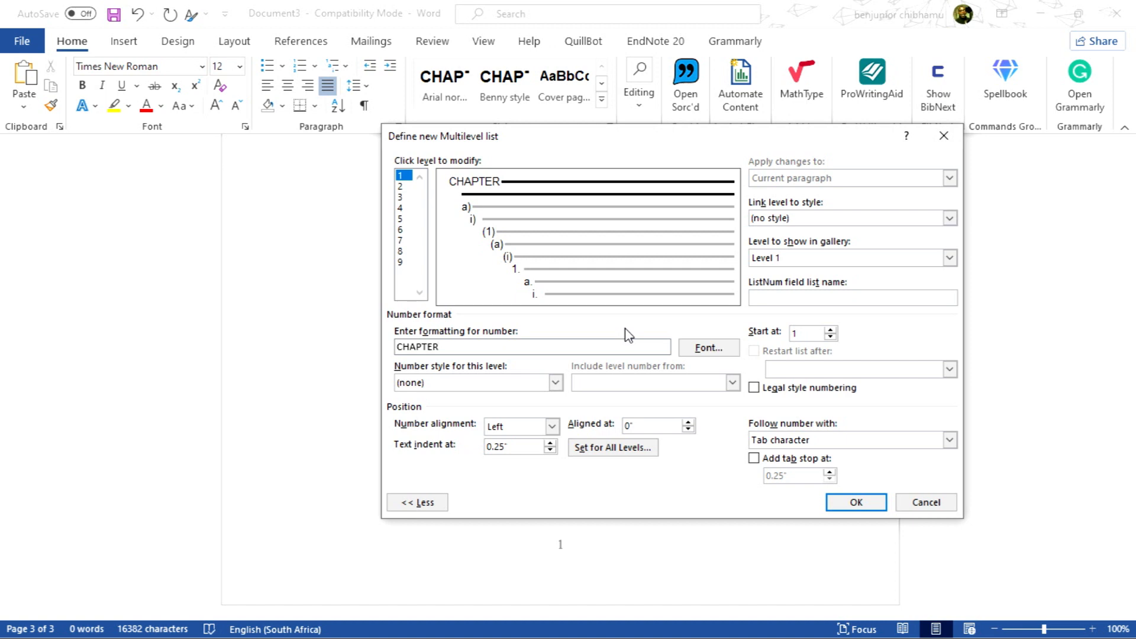
{"action": "type", "text": ":"}
Set level 1's number style to 1, 2, 3, ... so the format reads CHAPTER:1
{"action": "left_click", "coordinate": [555, 382]}
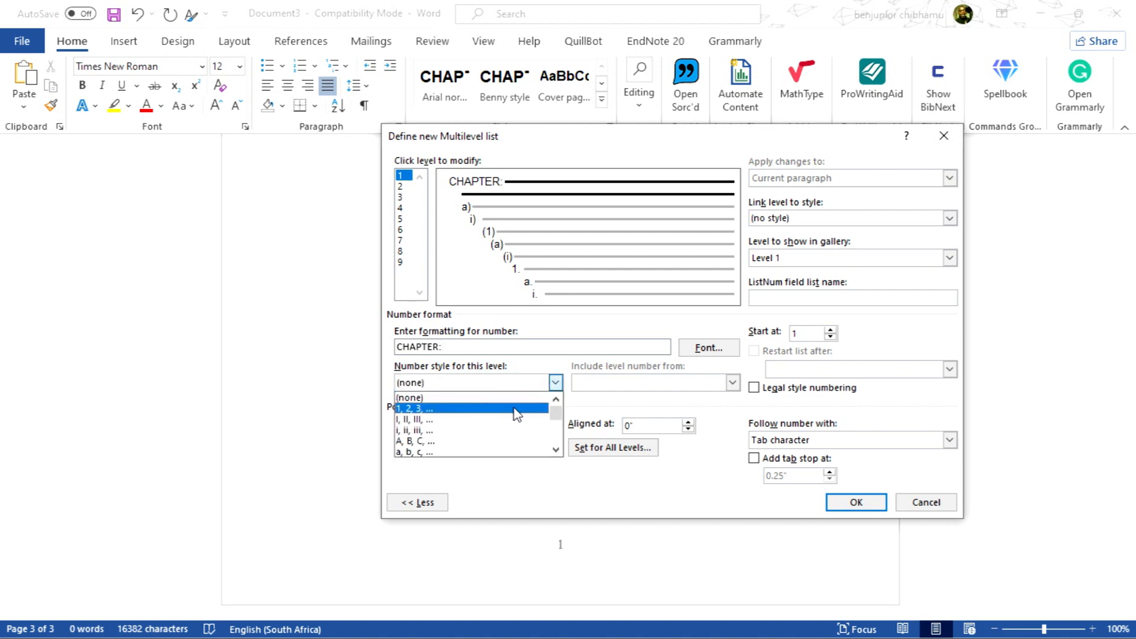
{"action": "left_click", "coordinate": [586, 407]}
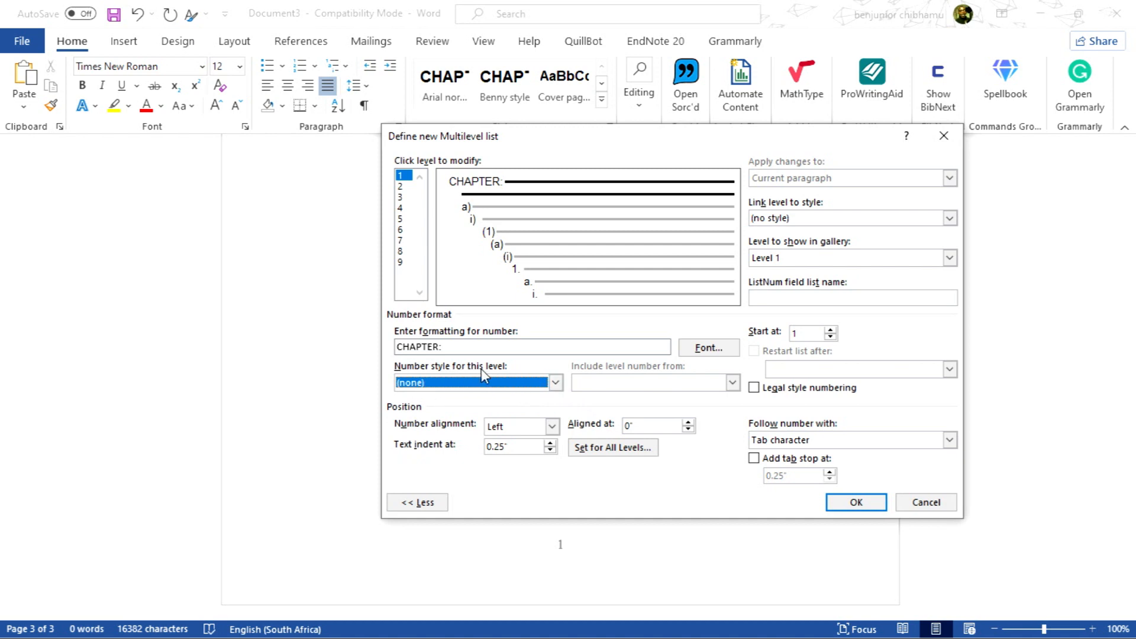
{"action": "left_click", "coordinate": [556, 384]}
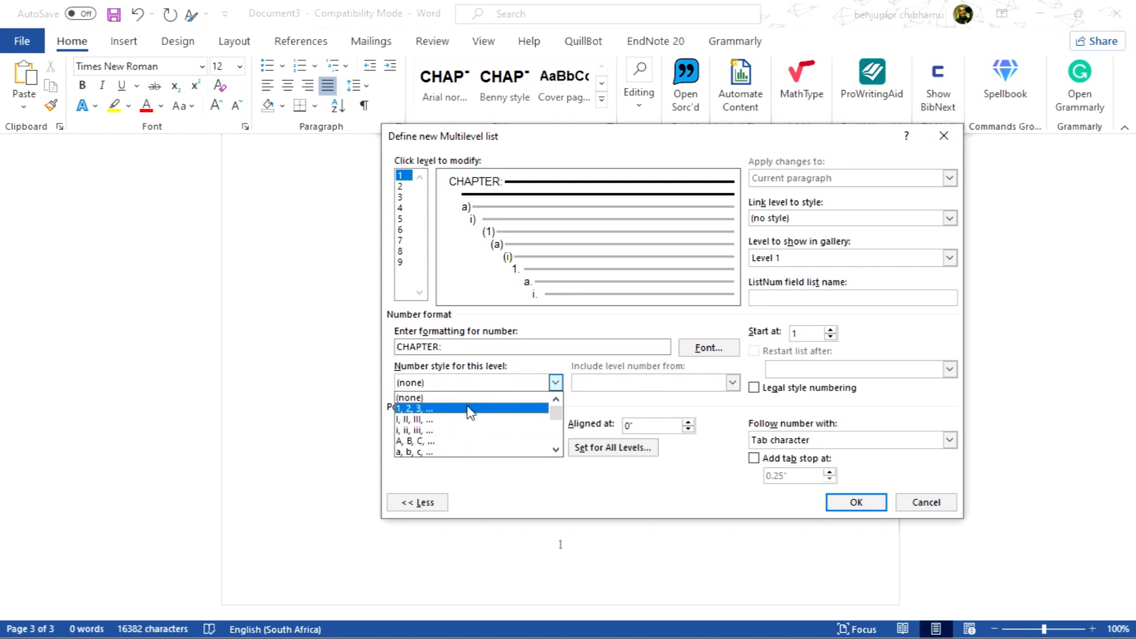
{"action": "left_click", "coordinate": [468, 409]}
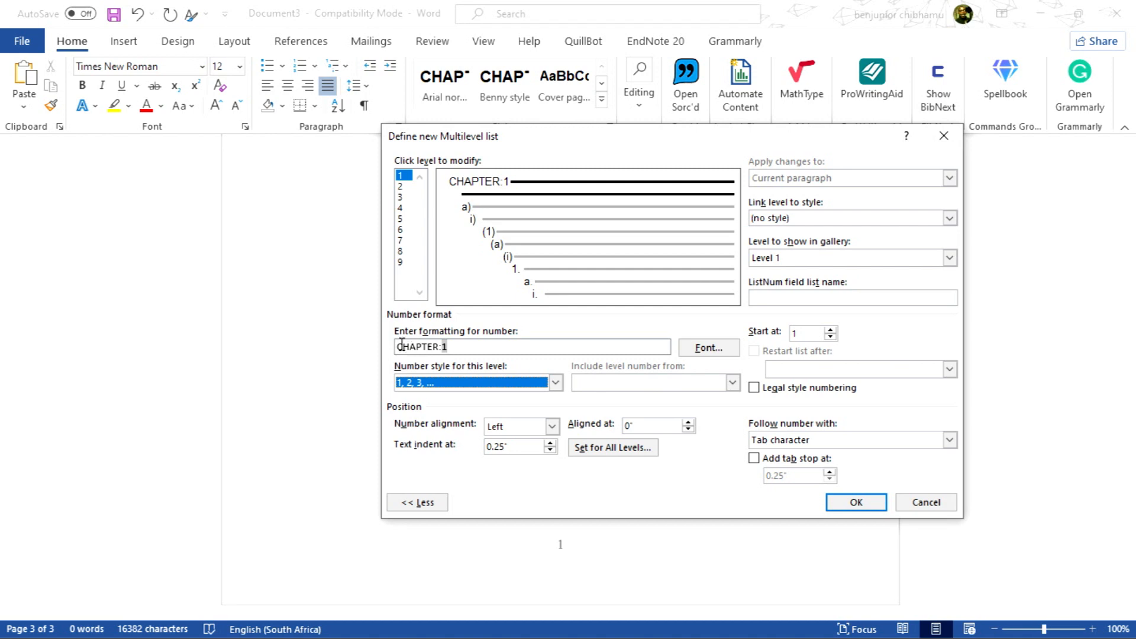
Format level 1's number font as Arial, Bold, 14 pt
{"action": "left_click", "coordinate": [712, 350]}
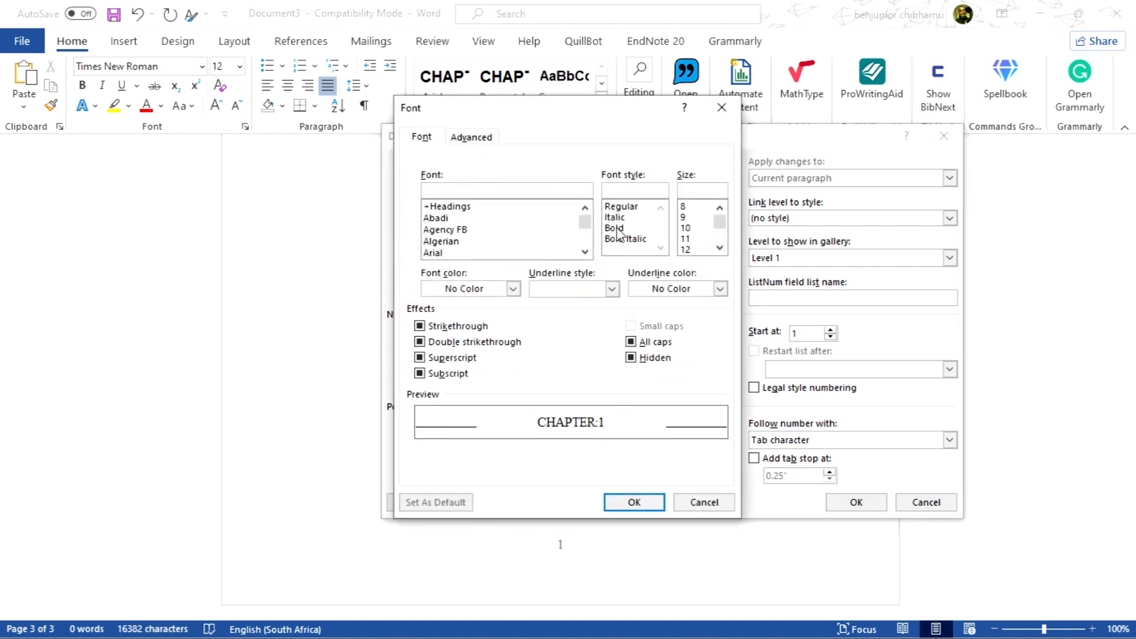
{"action": "left_click", "coordinate": [619, 228]}
{"action": "left_click", "coordinate": [720, 248]}
{"action": "left_click", "coordinate": [687, 249]}
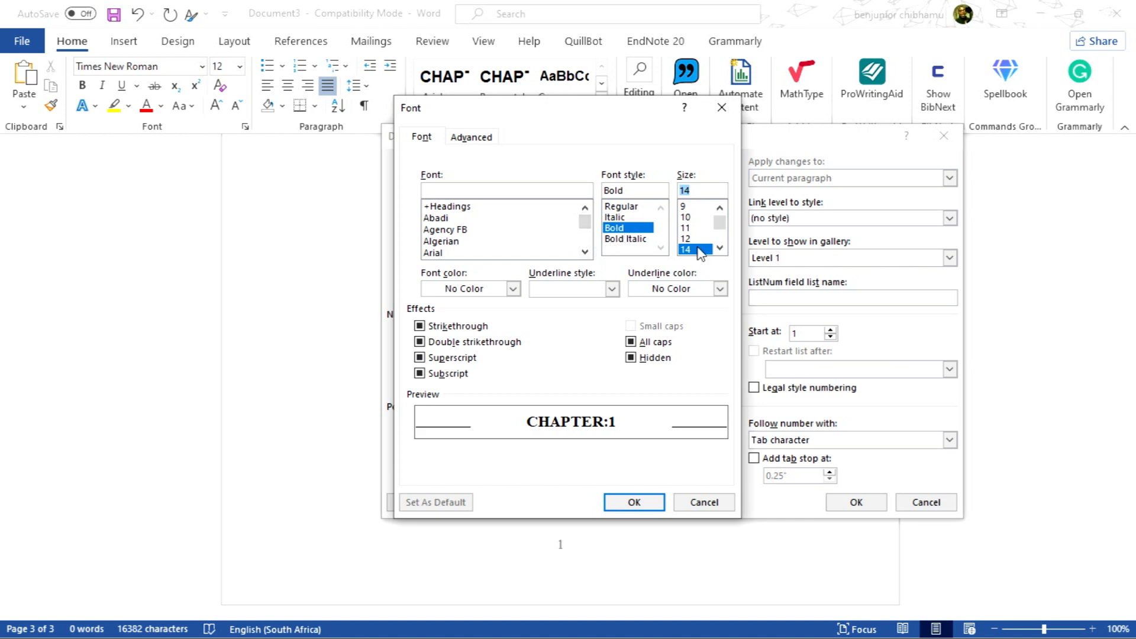
{"action": "left_click", "coordinate": [436, 254]}
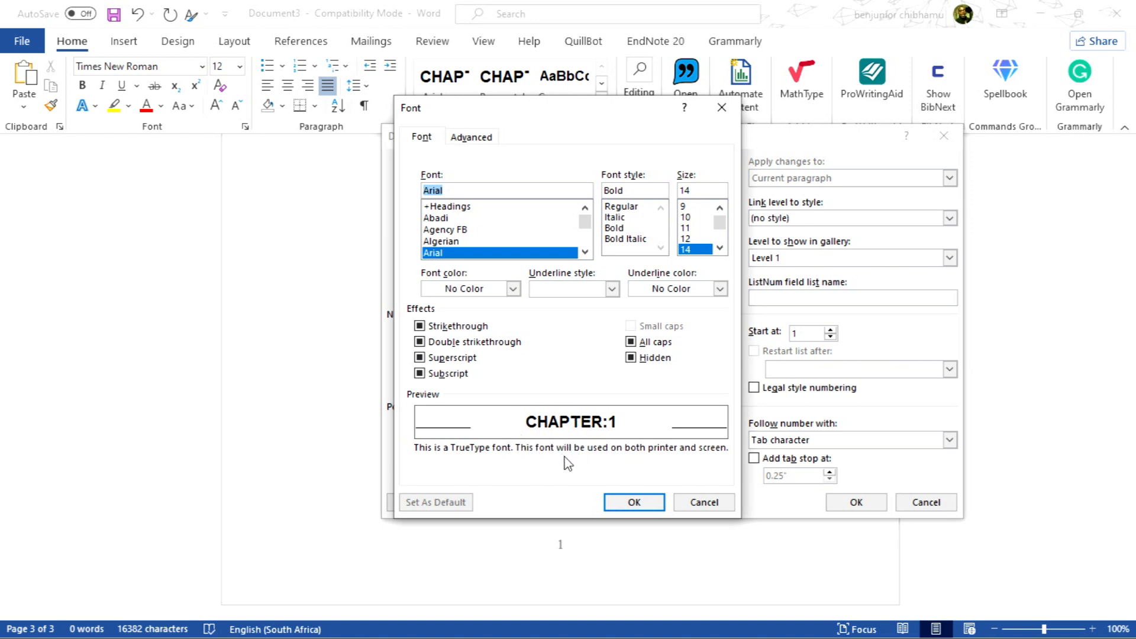
{"action": "left_click", "coordinate": [638, 504]}
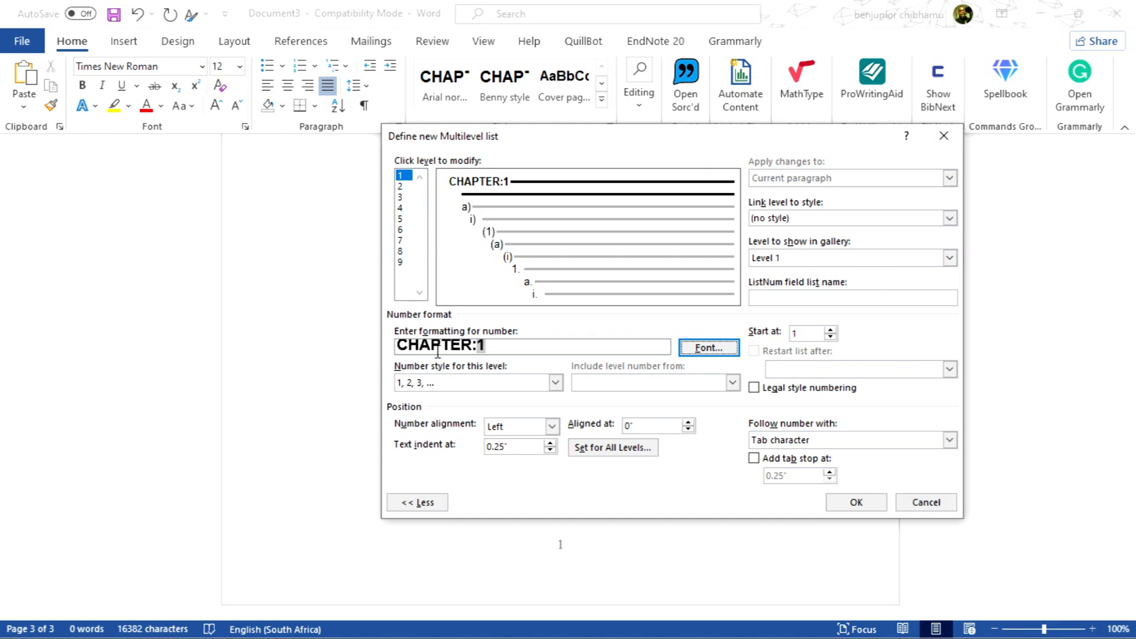
Link level 1 to the Heading 1 style
{"action": "left_click", "coordinate": [949, 218]}
{"action": "scroll", "coordinate": [863, 256], "scroll_direction": "down", "scroll_amount": 5}
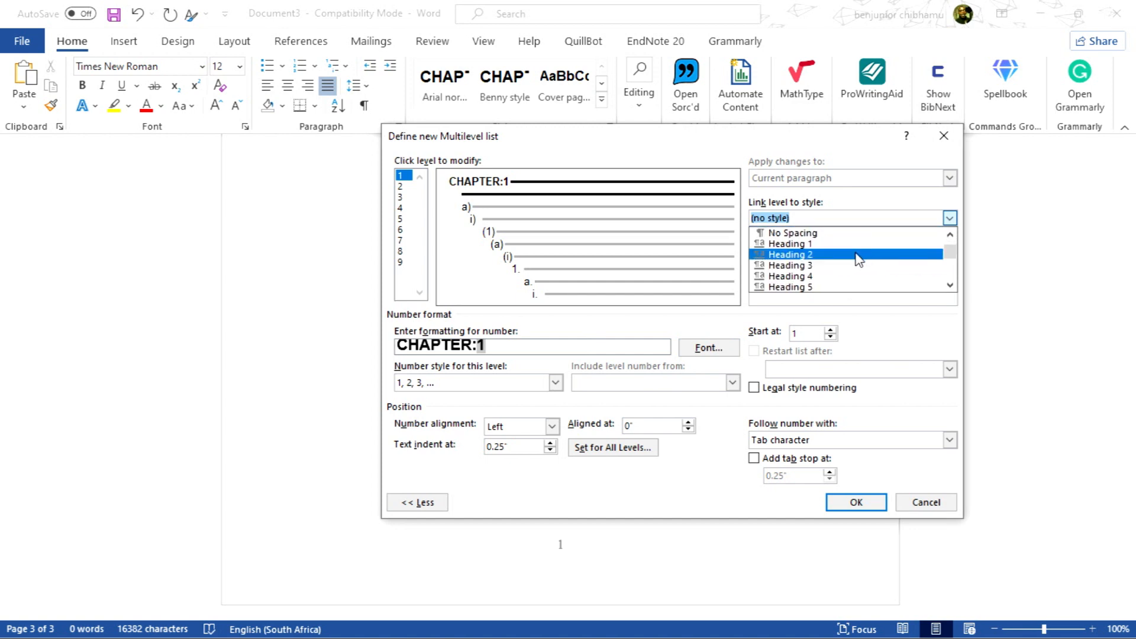
{"action": "left_click", "coordinate": [803, 245]}
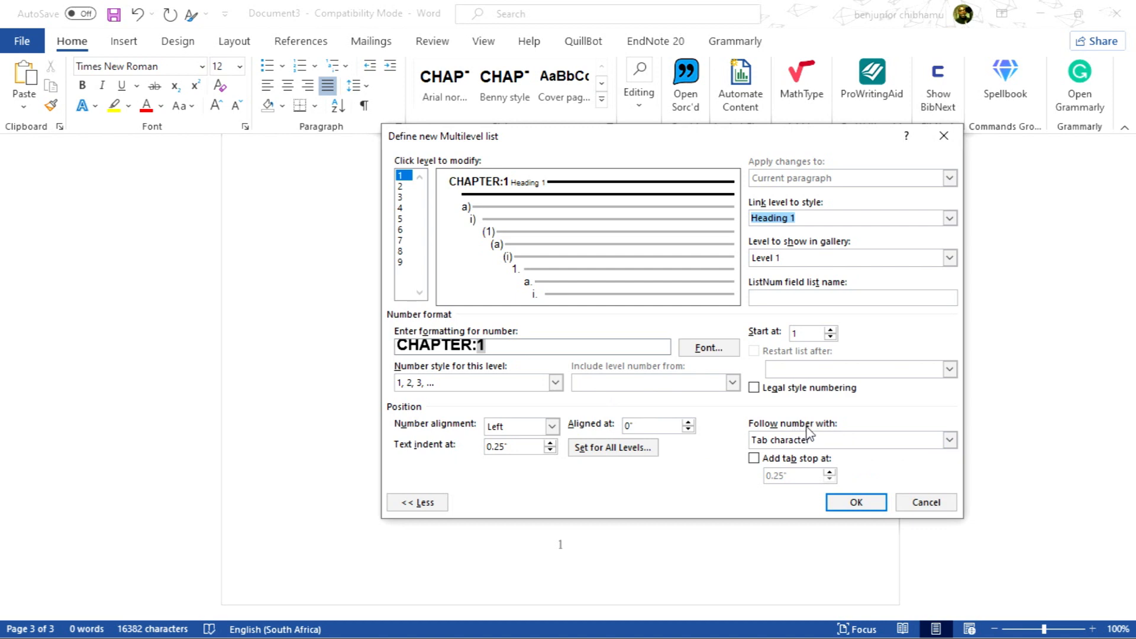
Follow level 1's number with a space and apply the Set for All Levels indents
{"action": "left_click", "coordinate": [949, 441]}
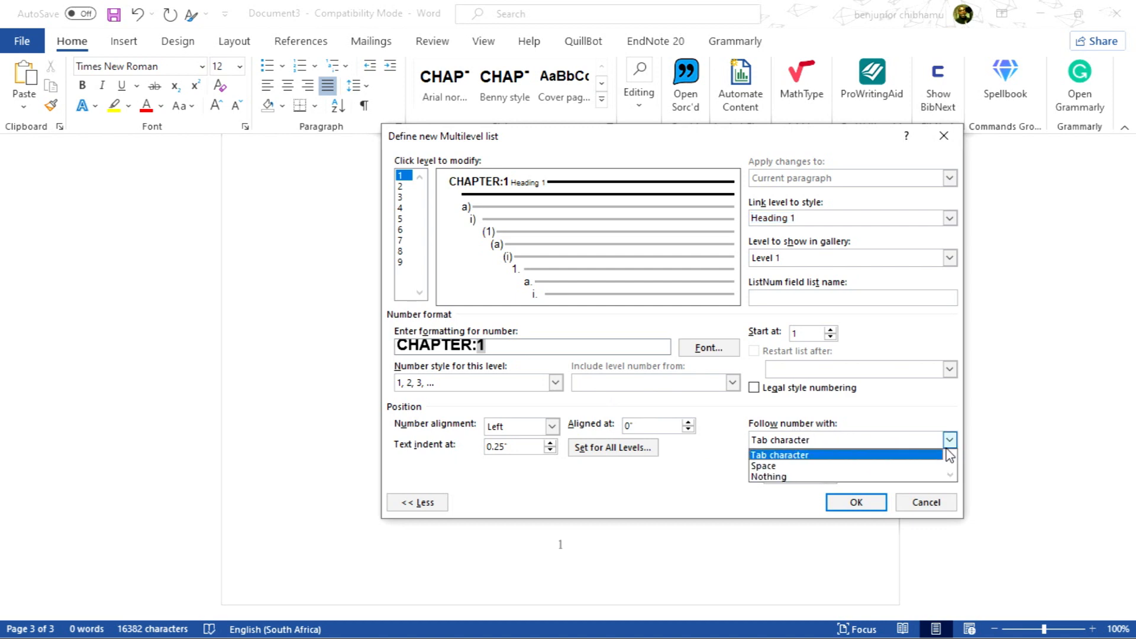
{"action": "left_click", "coordinate": [770, 466]}
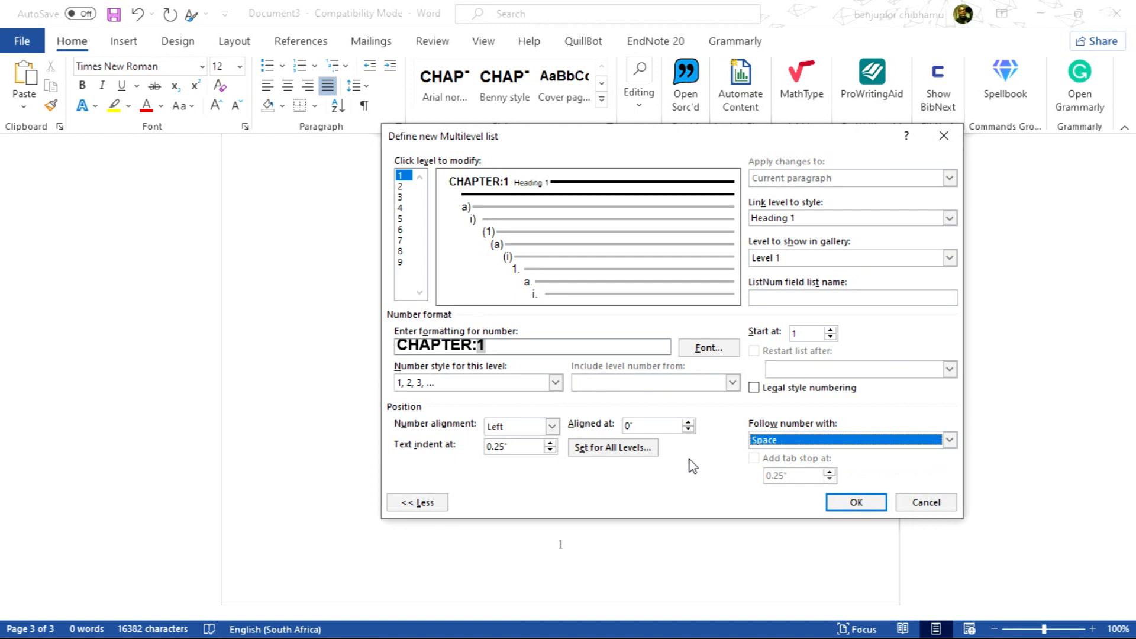
{"action": "left_click", "coordinate": [612, 448]}
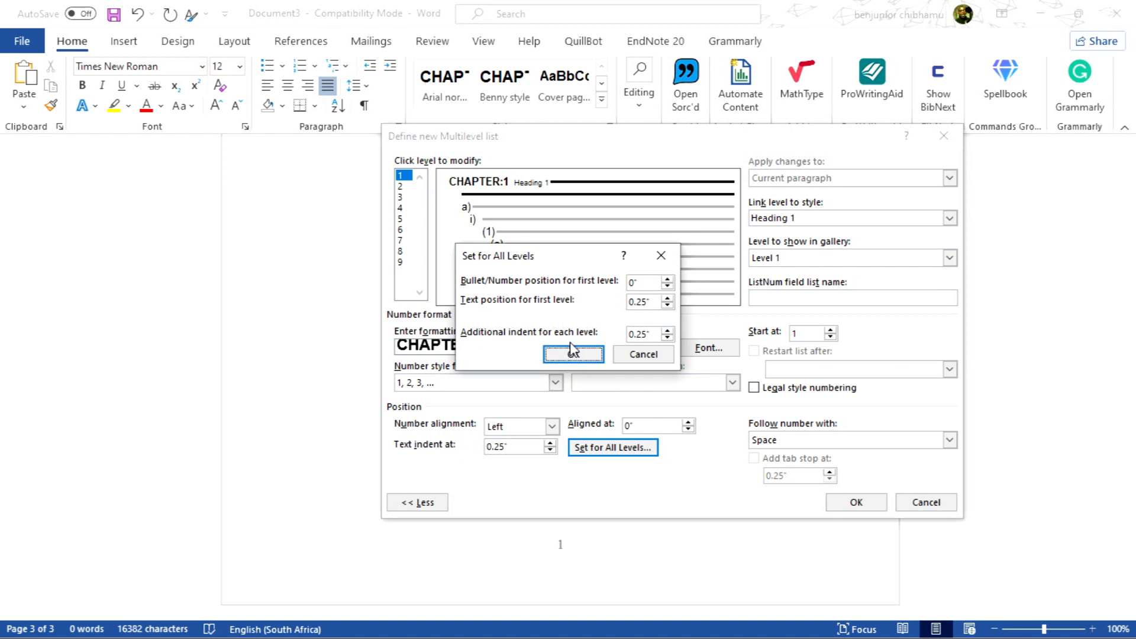
{"action": "left_click", "coordinate": [574, 355]}
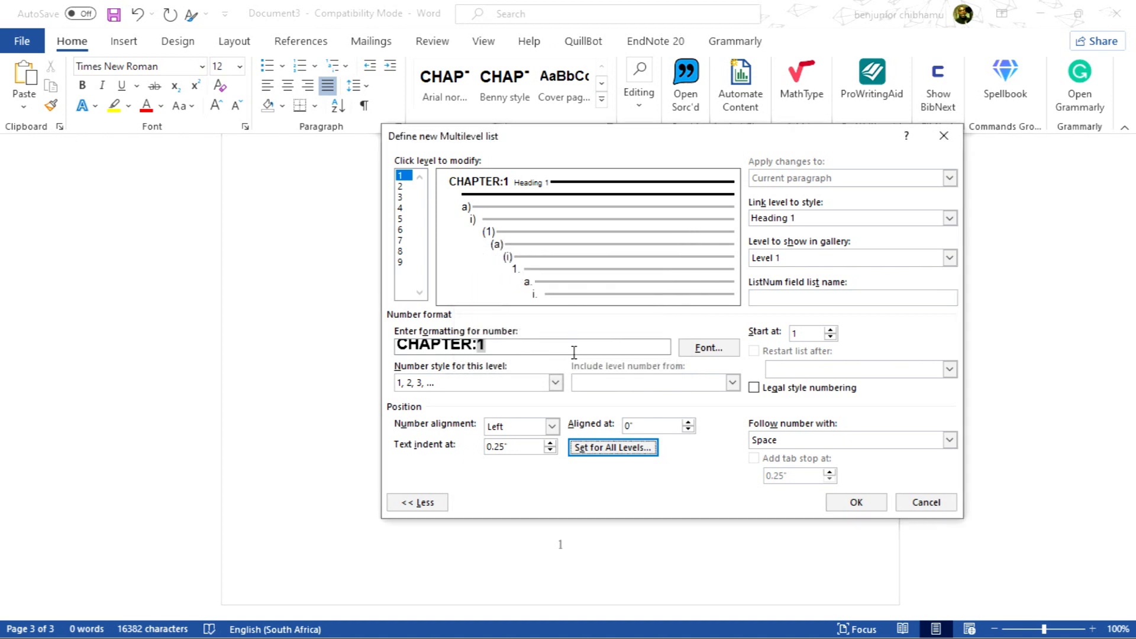
Select level 2 and rebuild its number format as 1.1, including the level 1 number and using 1, 2, 3, ... style
{"action": "left_click", "coordinate": [400, 187]}
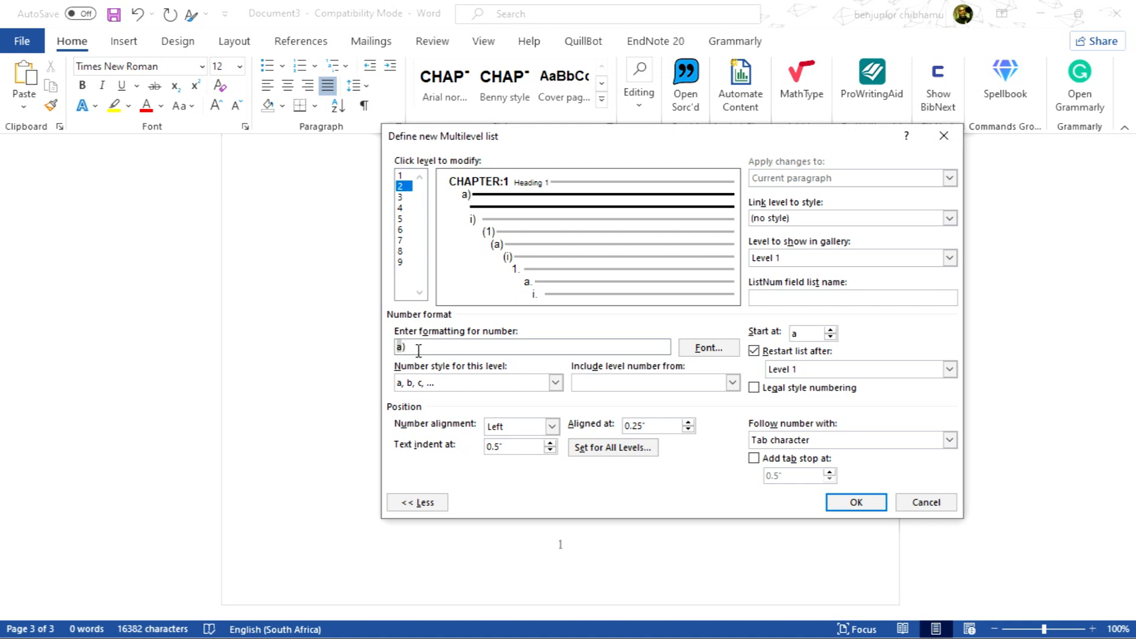
{"action": "key", "text": "BackSpace"}
{"action": "key", "text": "BackSpace"}
{"action": "left_click", "coordinate": [556, 383]}
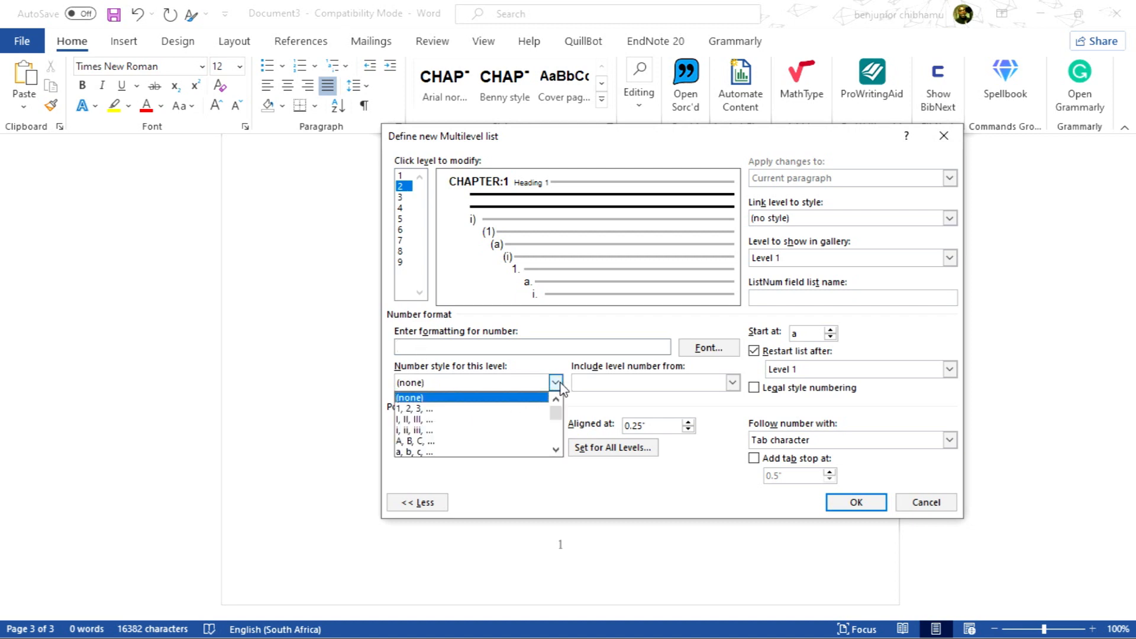
{"action": "left_click", "coordinate": [488, 409]}
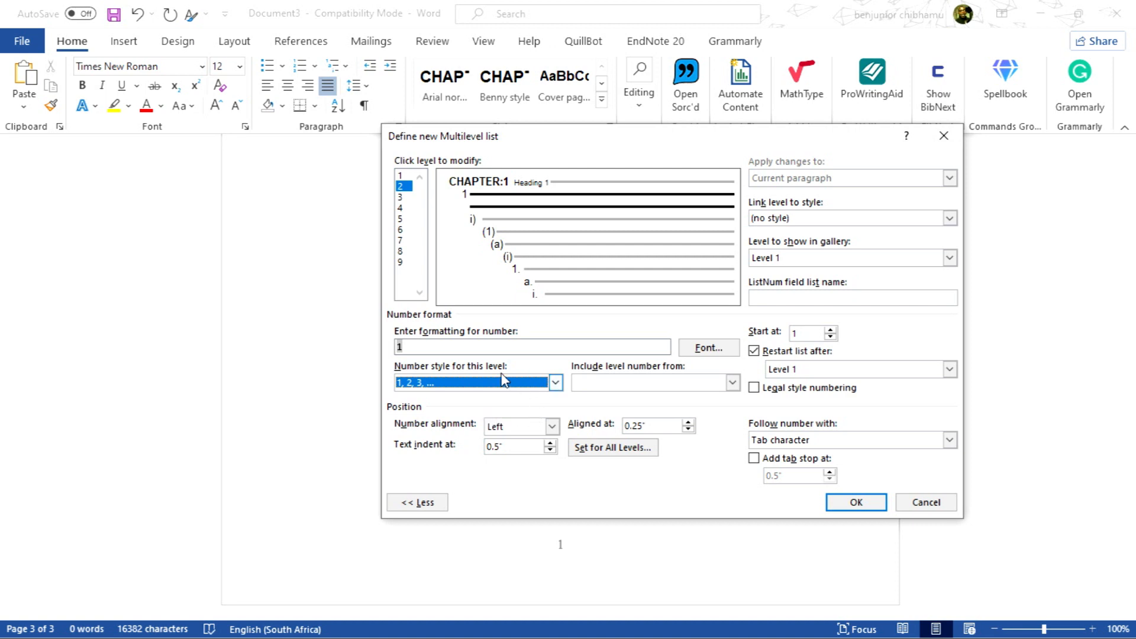
{"action": "left_click", "coordinate": [422, 351]}
{"action": "key", "text": "BackSpace"}
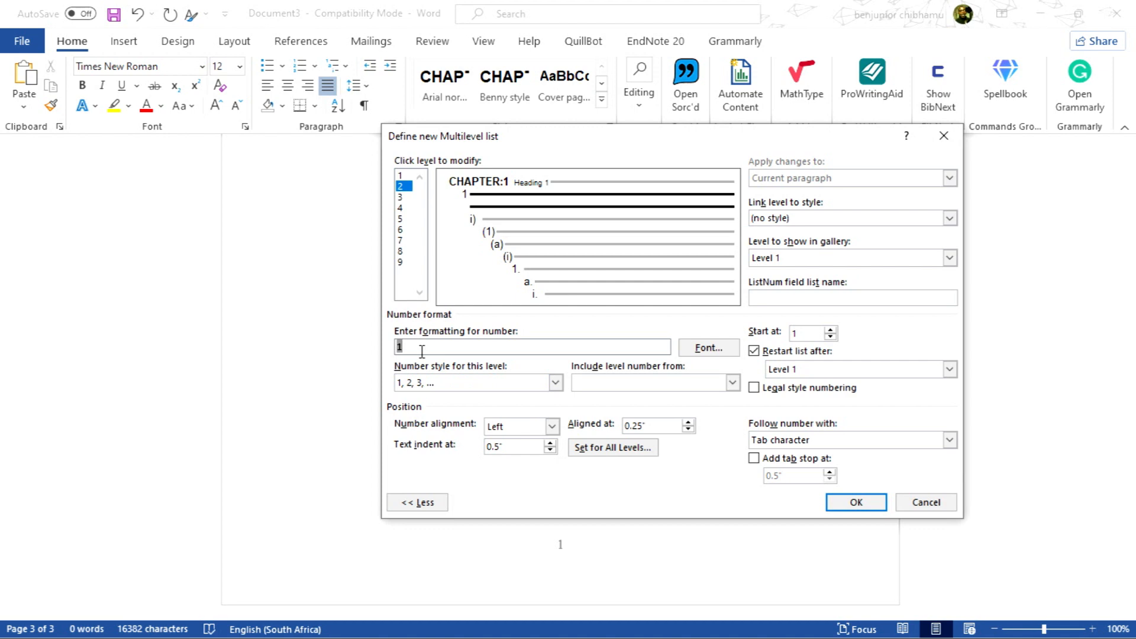
{"action": "key", "text": "BackSpace"}
{"action": "left_click", "coordinate": [733, 383]}
{"action": "left_click", "coordinate": [686, 398]}
{"action": "left_click", "coordinate": [734, 385]}
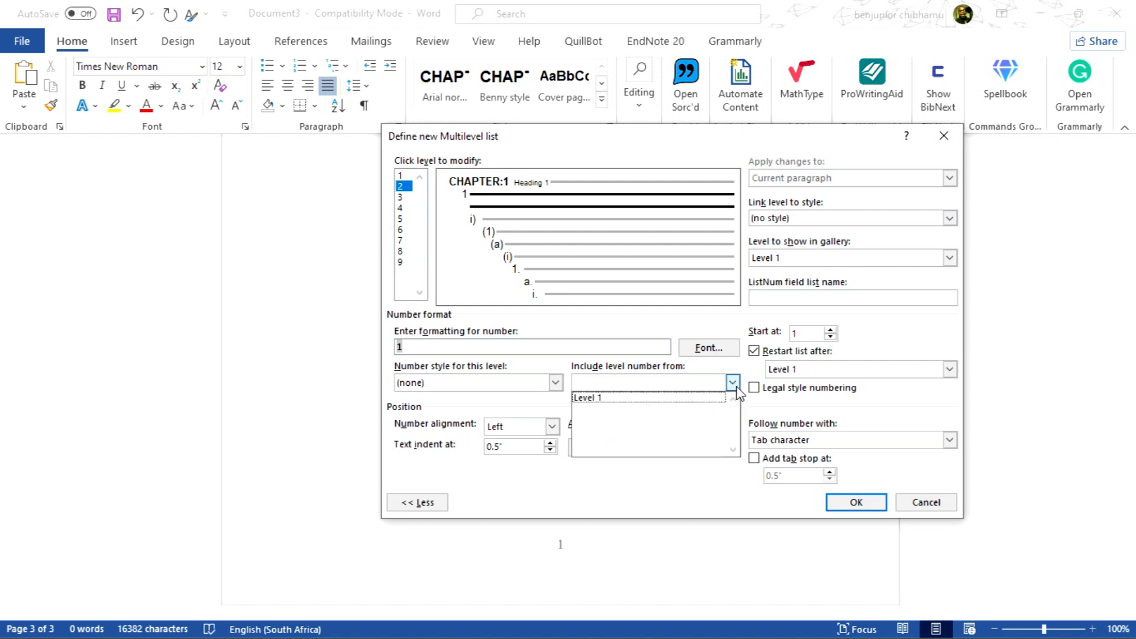
{"action": "left_click", "coordinate": [520, 406]}
{"action": "left_click", "coordinate": [419, 348]}
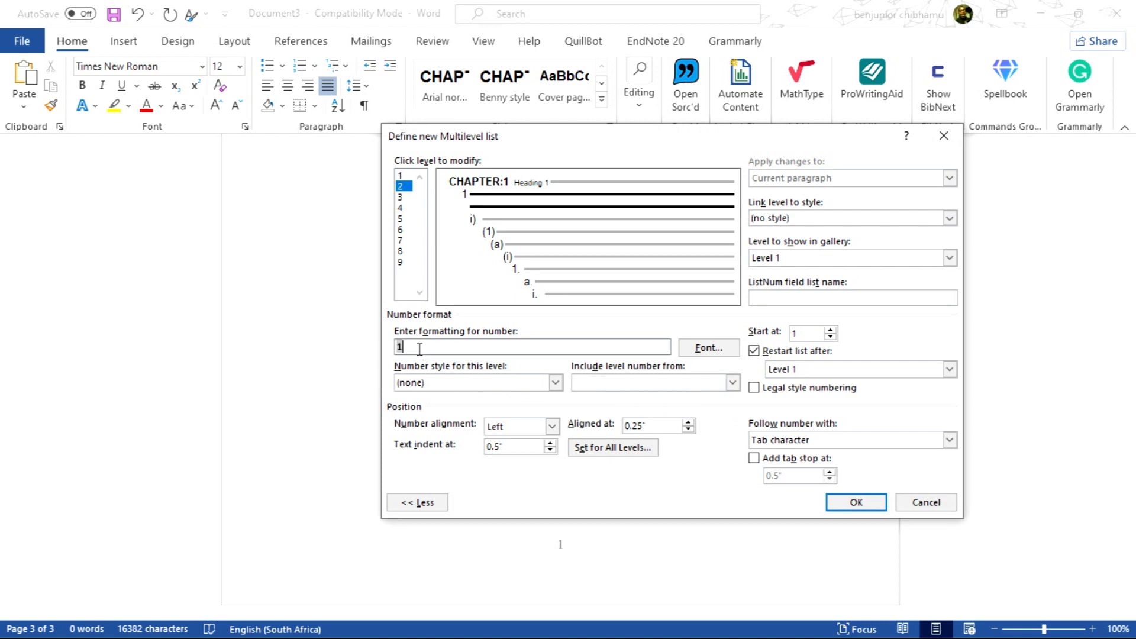
{"action": "left_click", "coordinate": [556, 384]}
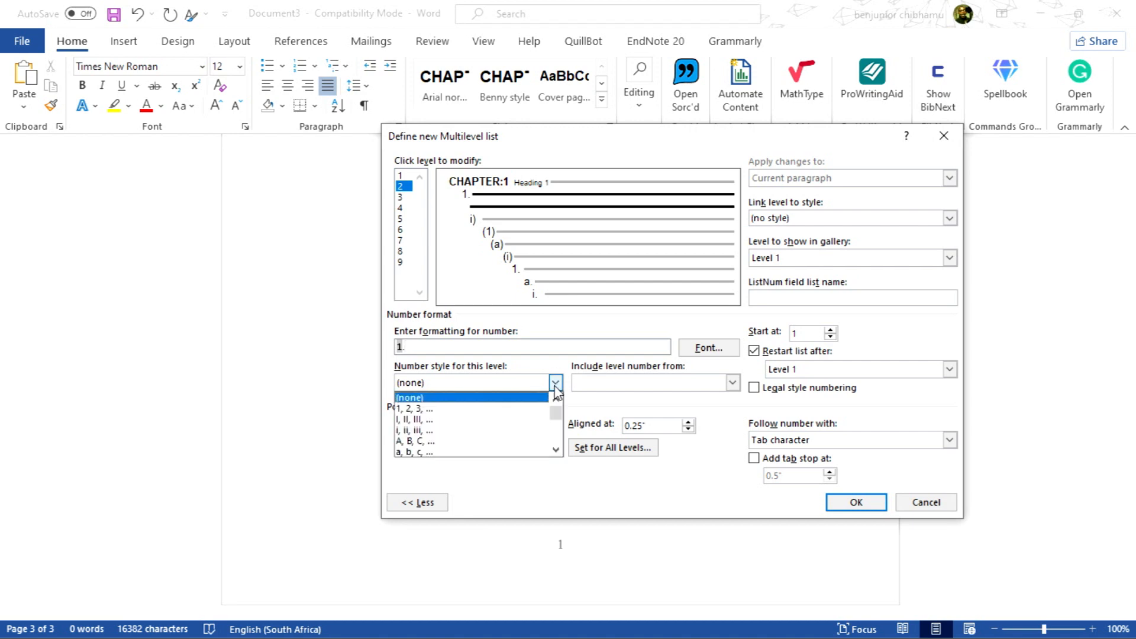
{"action": "left_click", "coordinate": [484, 409]}
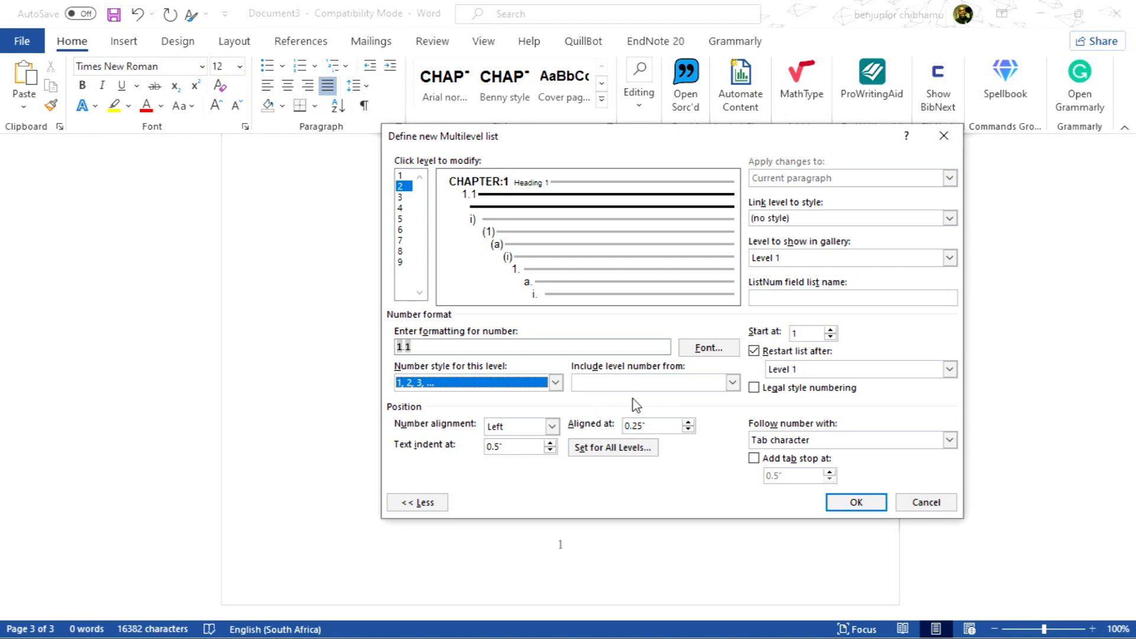
Link level 2 to the Heading 2 style
{"action": "left_click", "coordinate": [950, 218]}
{"action": "scroll", "coordinate": [853, 269], "scroll_direction": "down", "scroll_amount": 3}
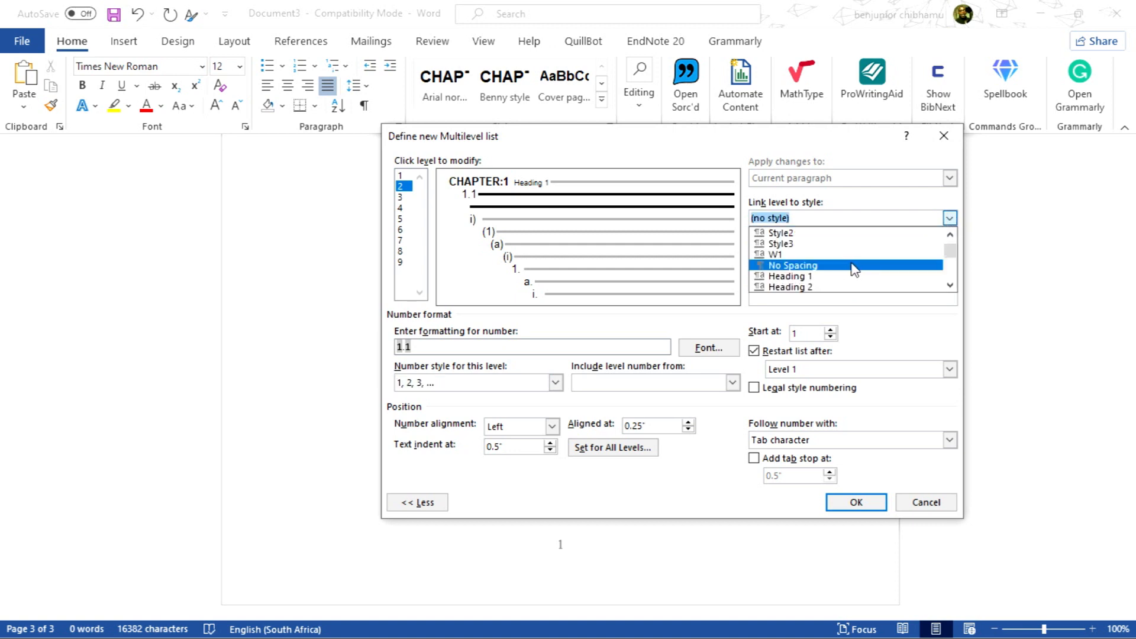
{"action": "left_click", "coordinate": [790, 287]}
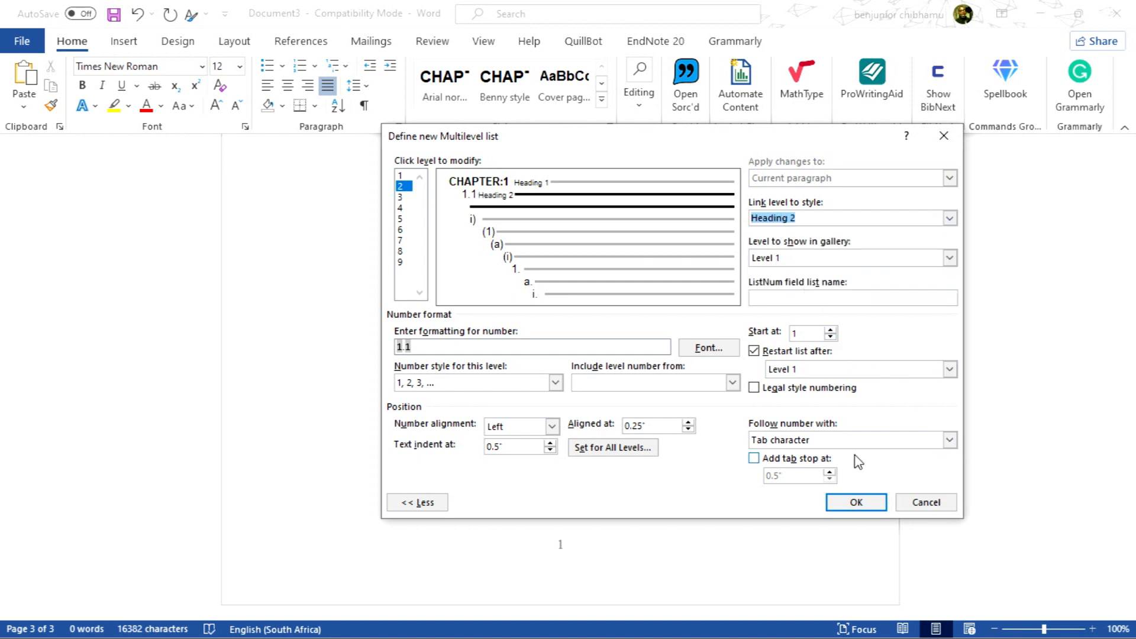
Follow level 2's number with a space and apply the Set for All Levels indents
{"action": "left_click", "coordinate": [950, 441]}
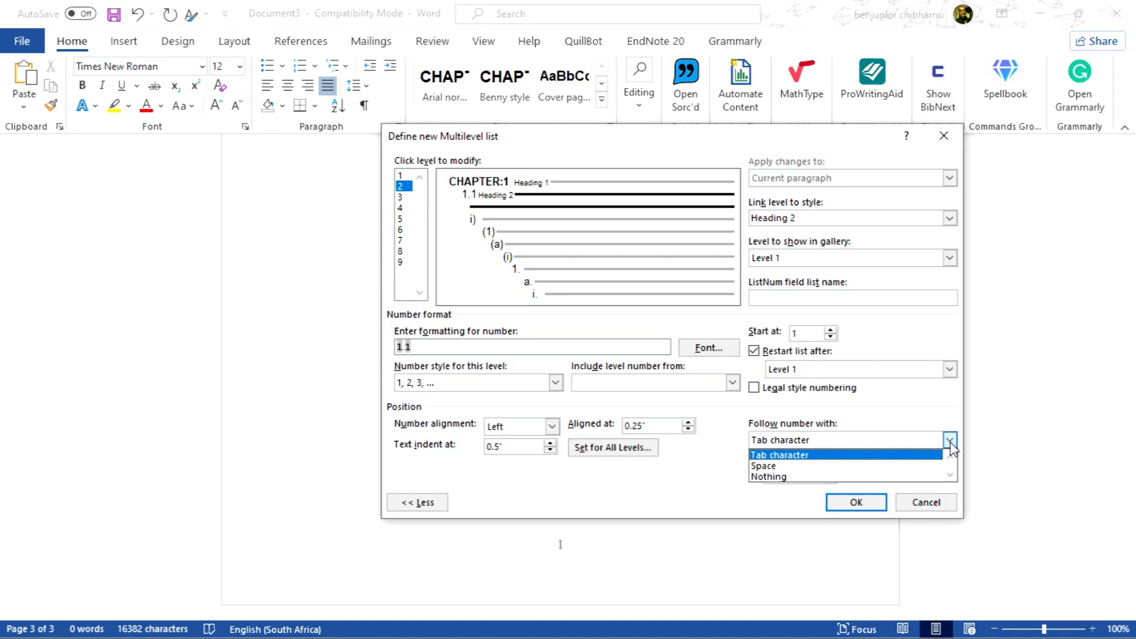
{"action": "left_click", "coordinate": [829, 466]}
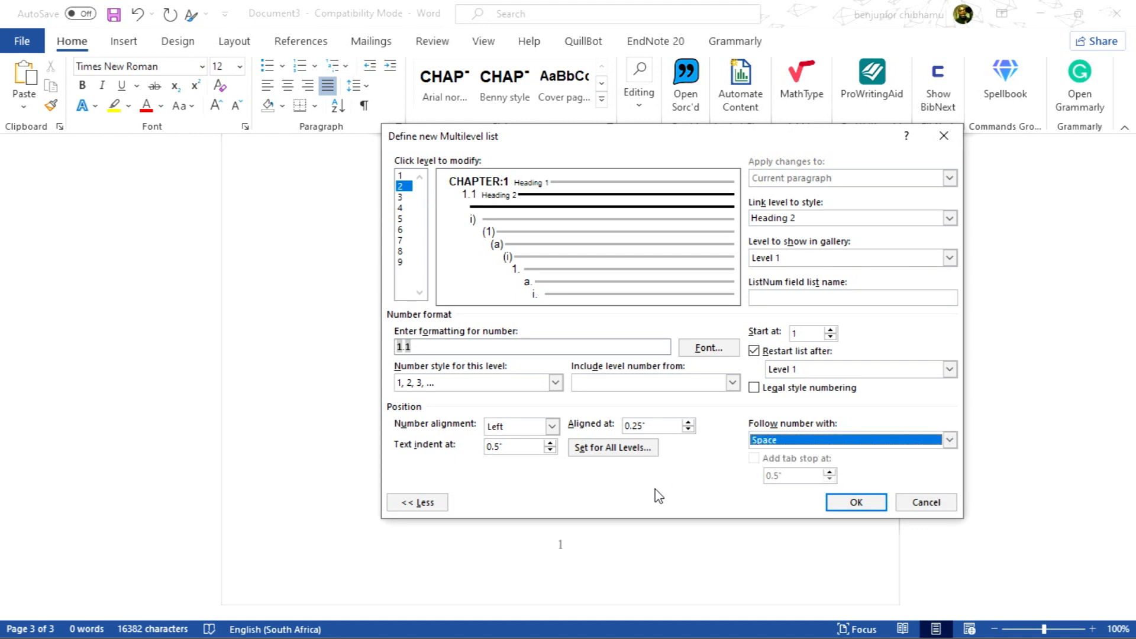
{"action": "left_click", "coordinate": [612, 455]}
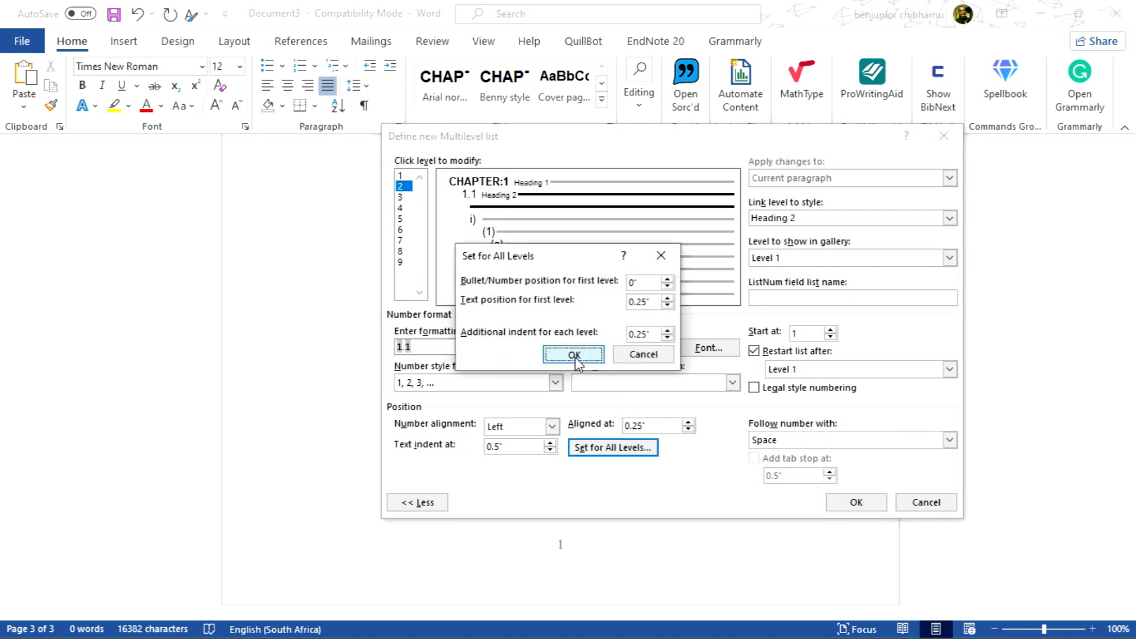
{"action": "left_click", "coordinate": [575, 356]}
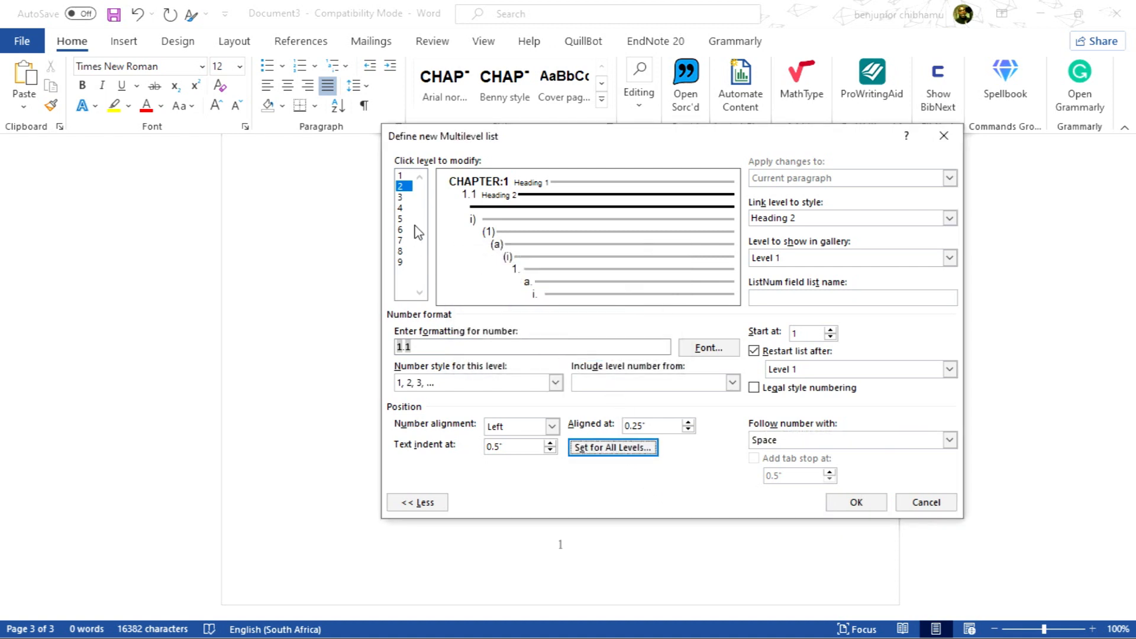
Select level 3 and rebuild its number format as 1.1.1, including the level 1 and level 2 numbers, using 1, 2, 3, ... style
{"action": "left_click", "coordinate": [402, 197]}
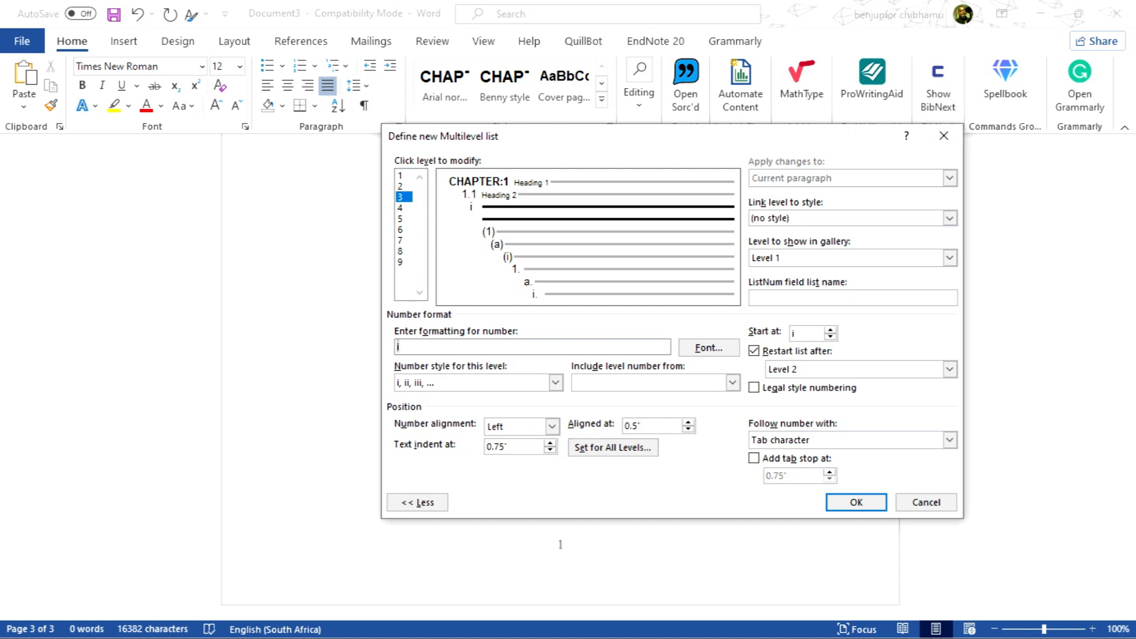
{"action": "key", "text": "BackSpace"}
{"action": "left_click", "coordinate": [734, 383]}
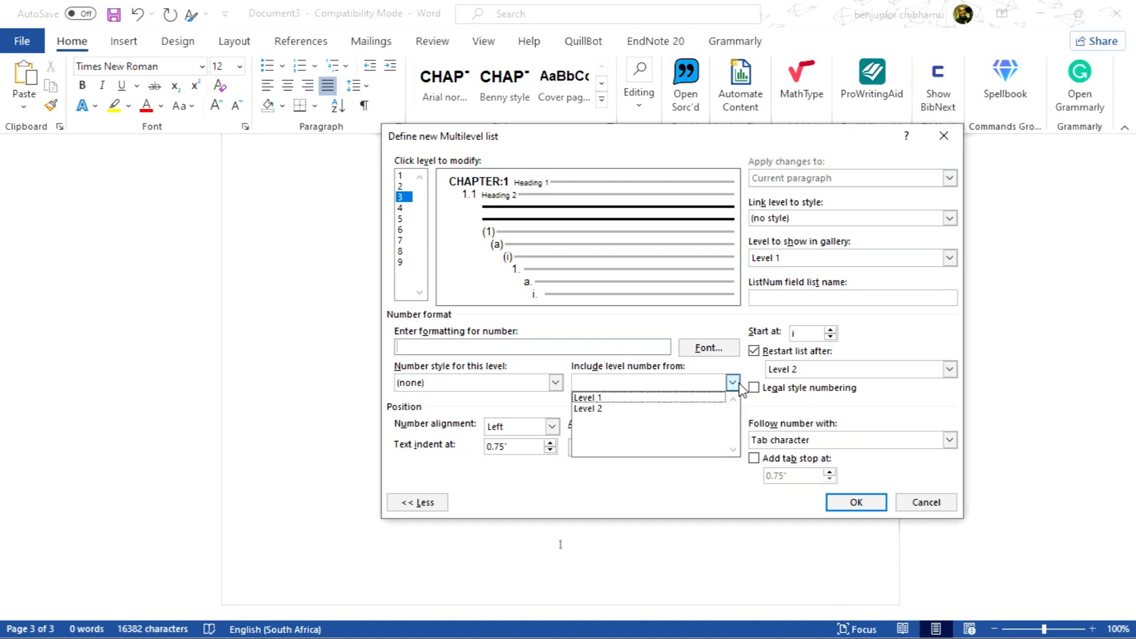
{"action": "left_click", "coordinate": [651, 398]}
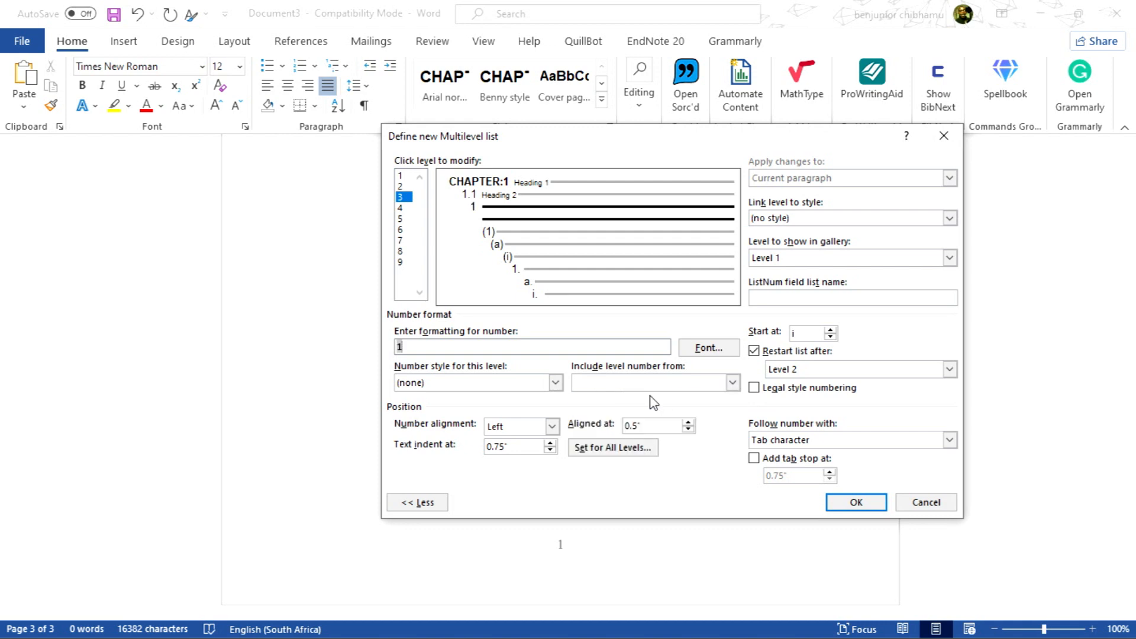
{"action": "type", "text": "."}
{"action": "left_click", "coordinate": [732, 384]}
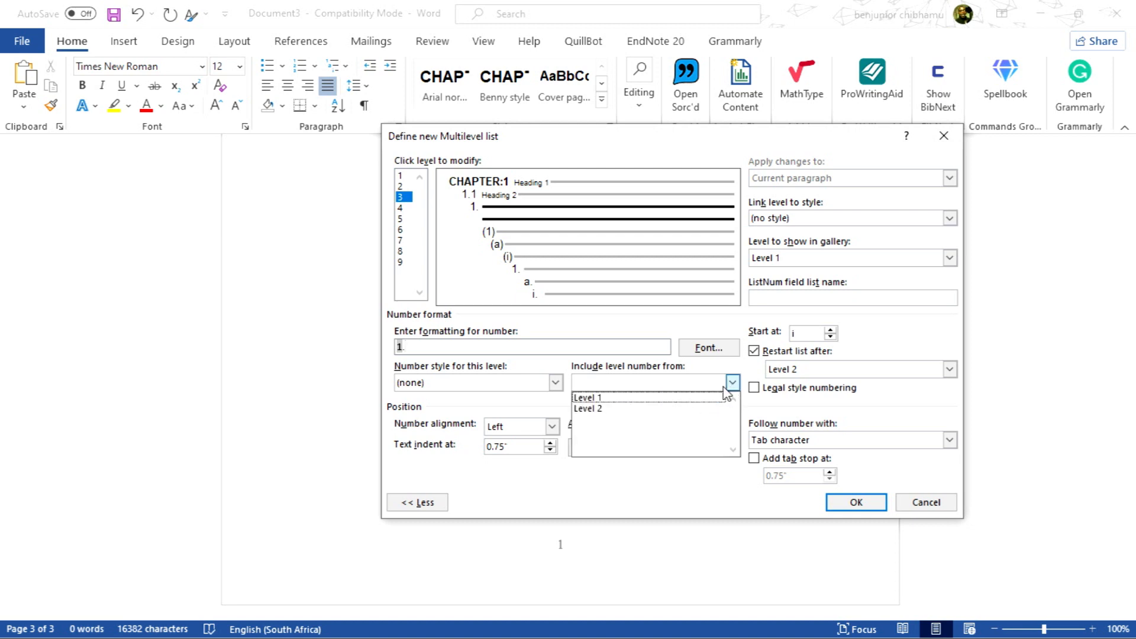
{"action": "left_click", "coordinate": [663, 408]}
{"action": "type", "text": "."}
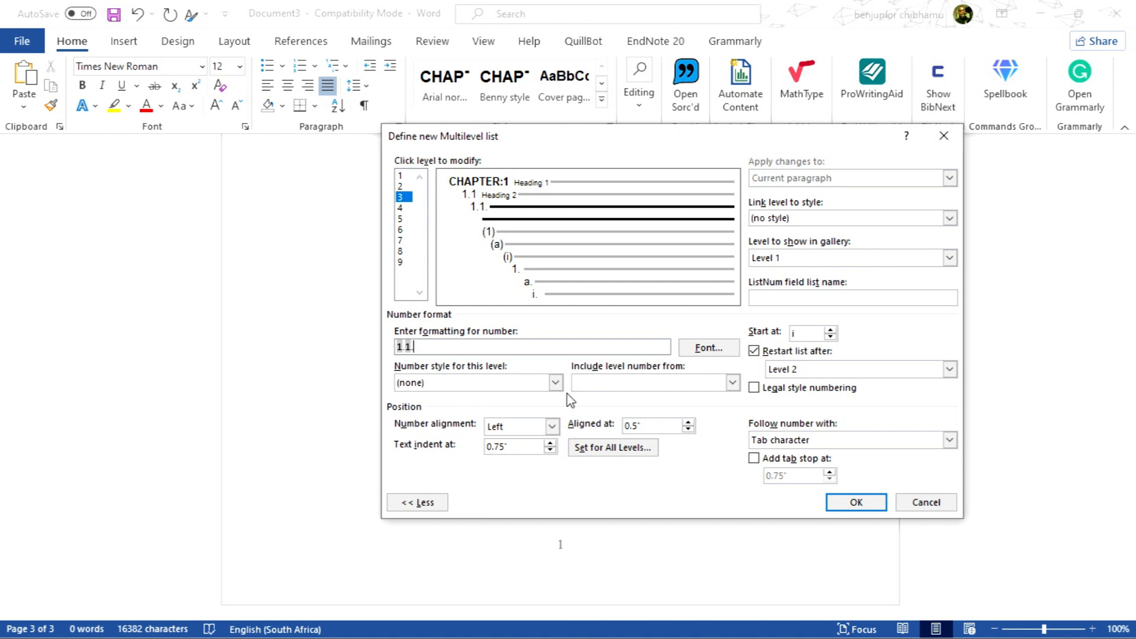
{"action": "left_click", "coordinate": [555, 382]}
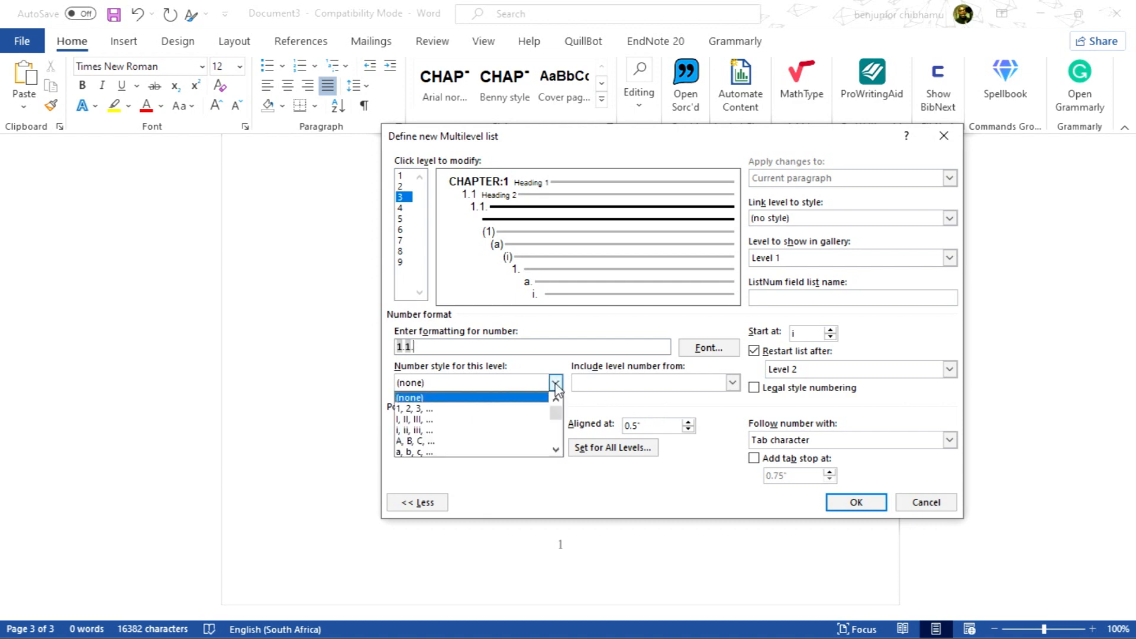
{"action": "left_click", "coordinate": [465, 409]}
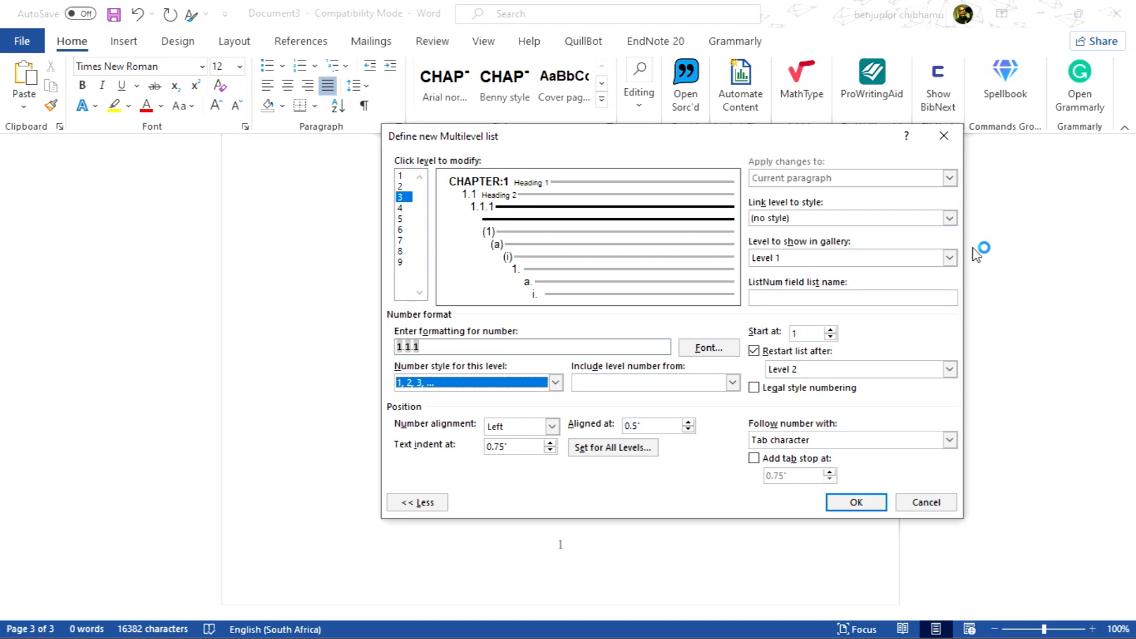
Link level 3 to the Heading 3 style
{"action": "left_click", "coordinate": [950, 219]}
{"action": "scroll", "coordinate": [864, 270], "scroll_direction": "down", "scroll_amount": 3}
{"action": "scroll", "coordinate": [852, 264], "scroll_direction": "down", "scroll_amount": 4}
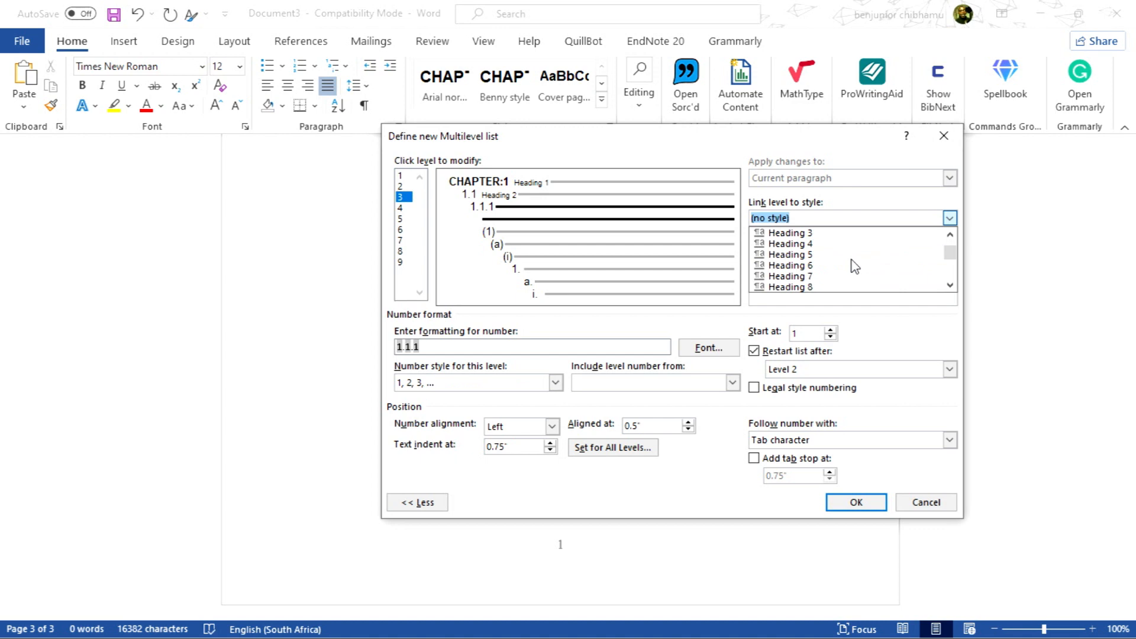
{"action": "left_click", "coordinate": [805, 235]}
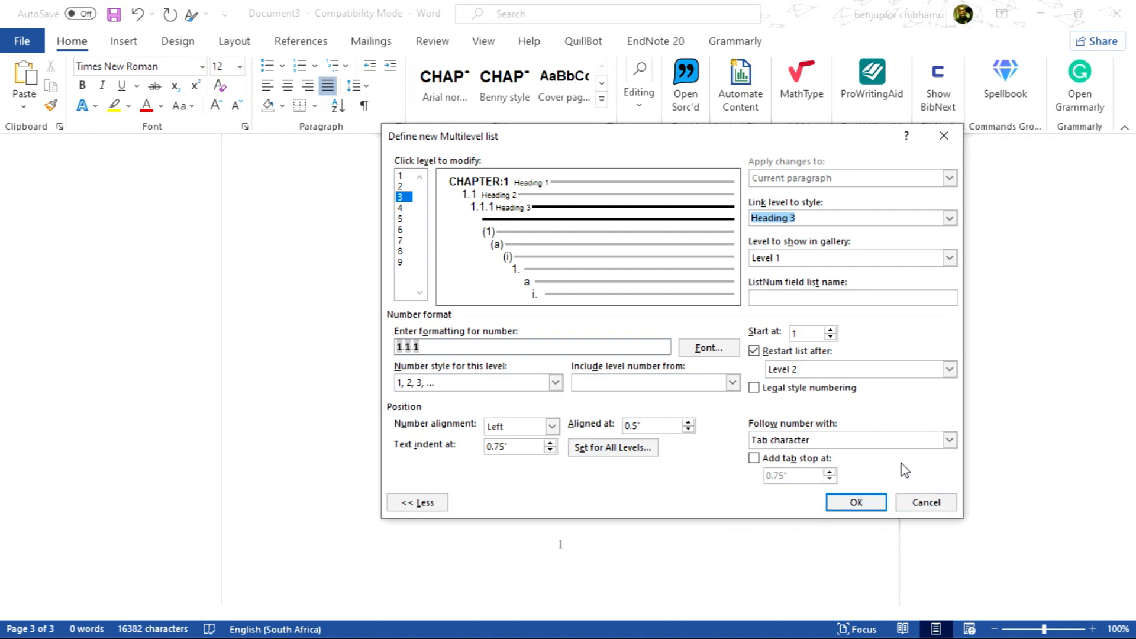
Follow level 3's number with a space and apply the Set for All Levels indents
{"action": "left_click", "coordinate": [950, 440]}
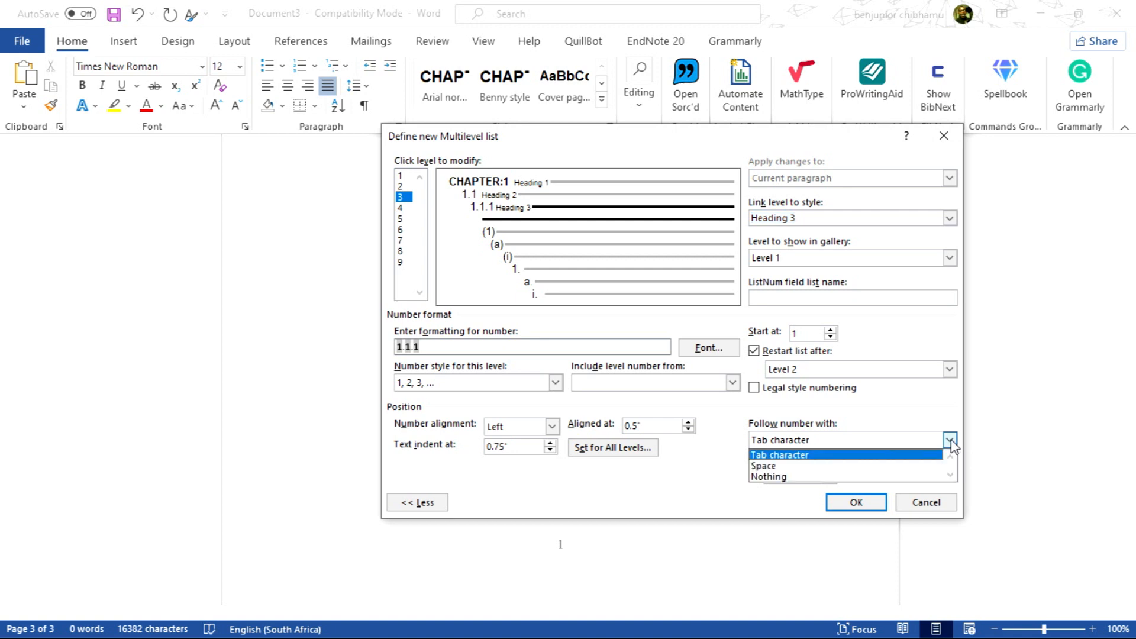
{"action": "left_click", "coordinate": [765, 467]}
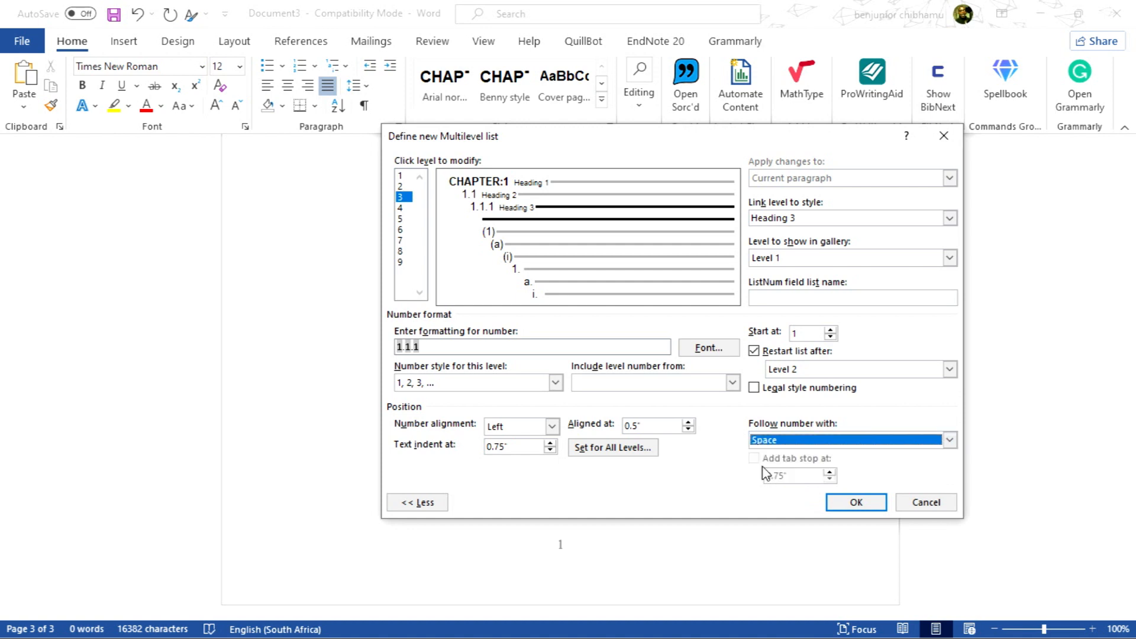
{"action": "left_click", "coordinate": [617, 451]}
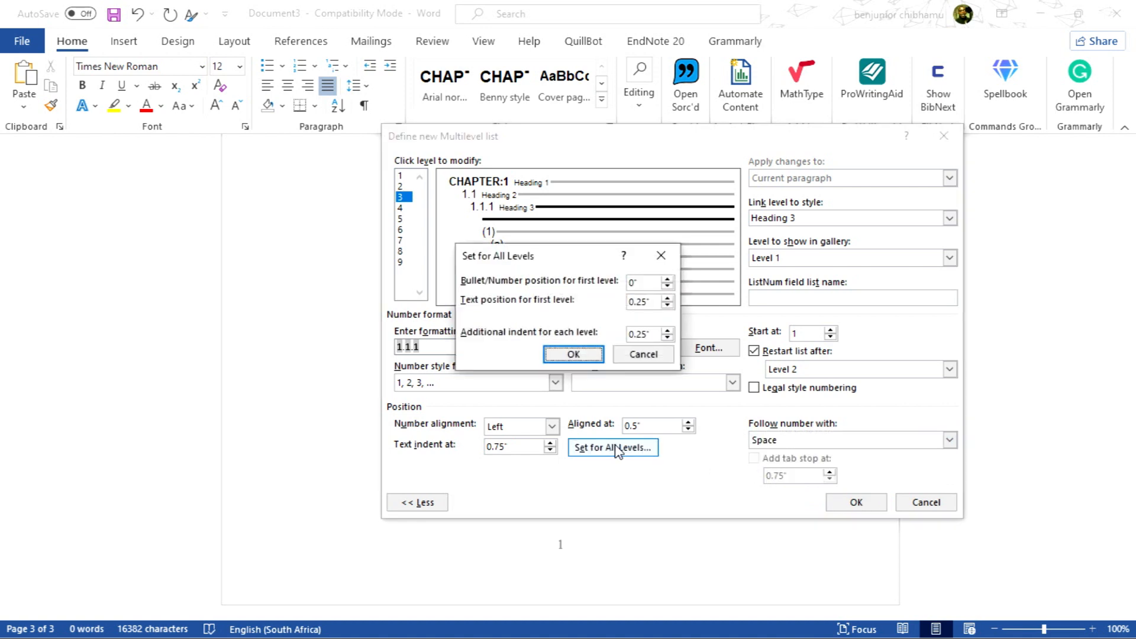
{"action": "left_click", "coordinate": [577, 356]}
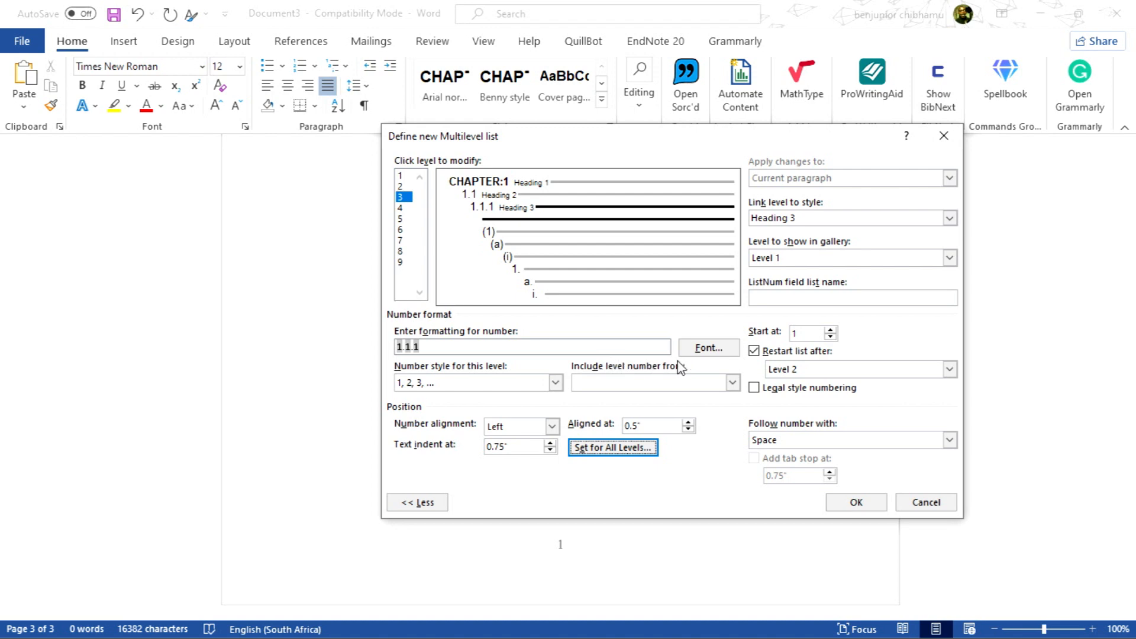
Set level 3's number font to Arial, 12 pt
{"action": "left_click", "coordinate": [718, 356]}
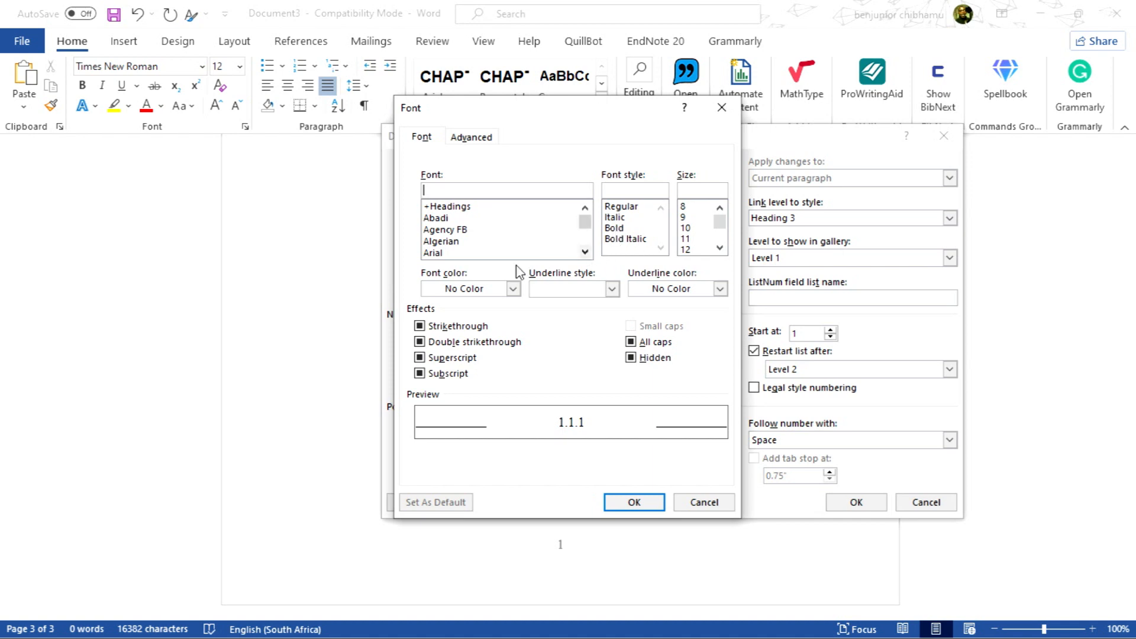
{"action": "left_click", "coordinate": [585, 253]}
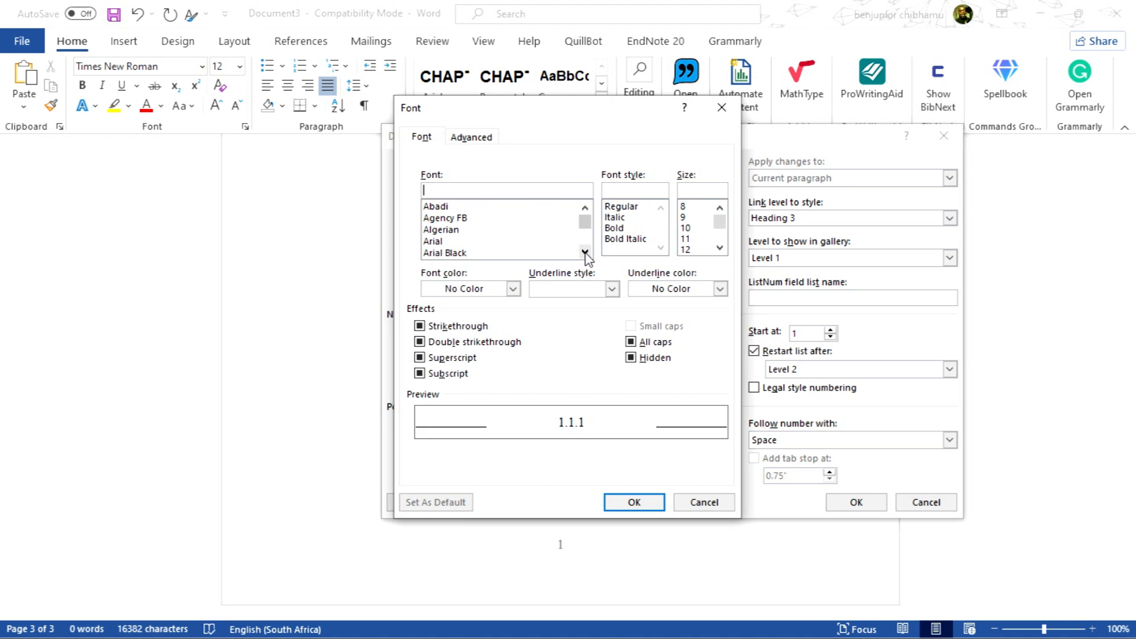
{"action": "left_click", "coordinate": [447, 242]}
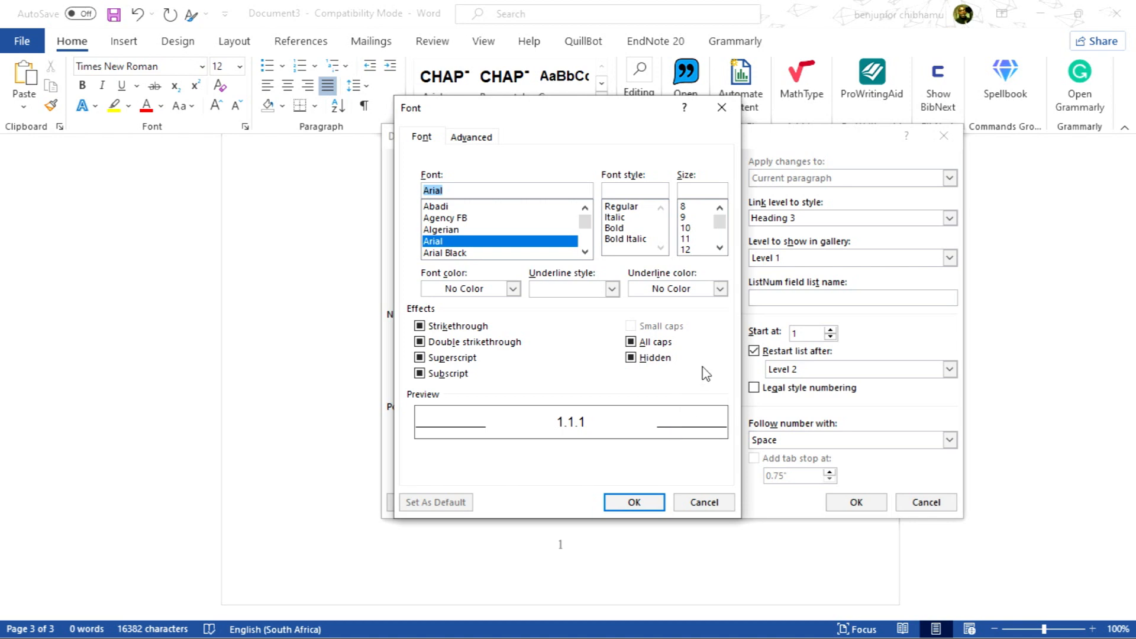
{"action": "left_click", "coordinate": [690, 249]}
{"action": "left_click", "coordinate": [638, 503]}
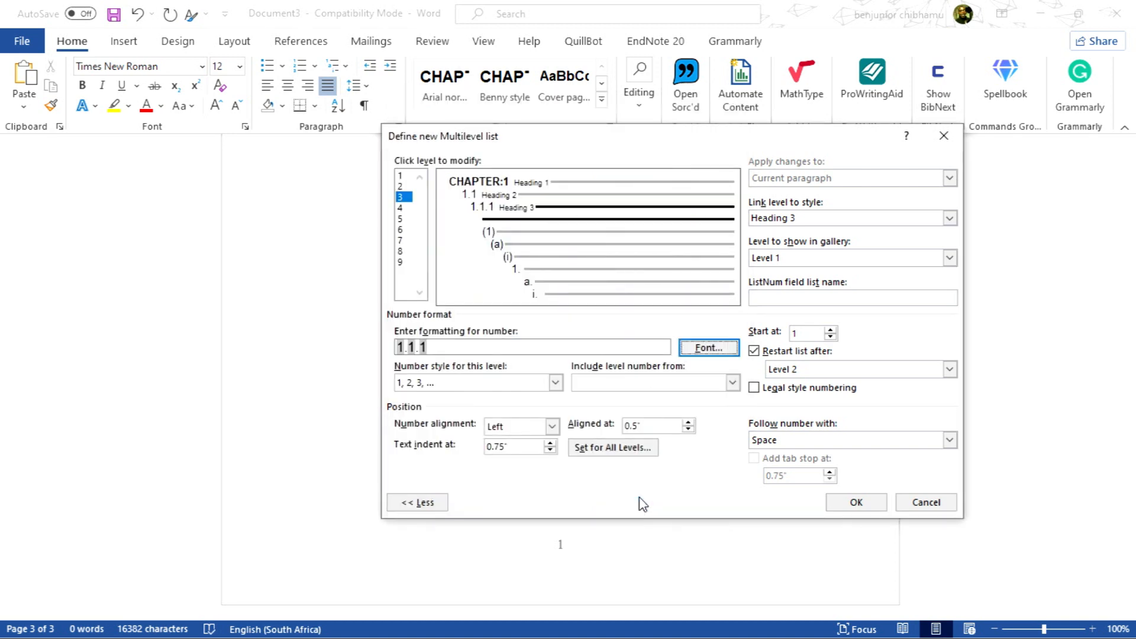
Select level 2 and set its number font to Arial, Bold, 12 pt
{"action": "left_click", "coordinate": [401, 185]}
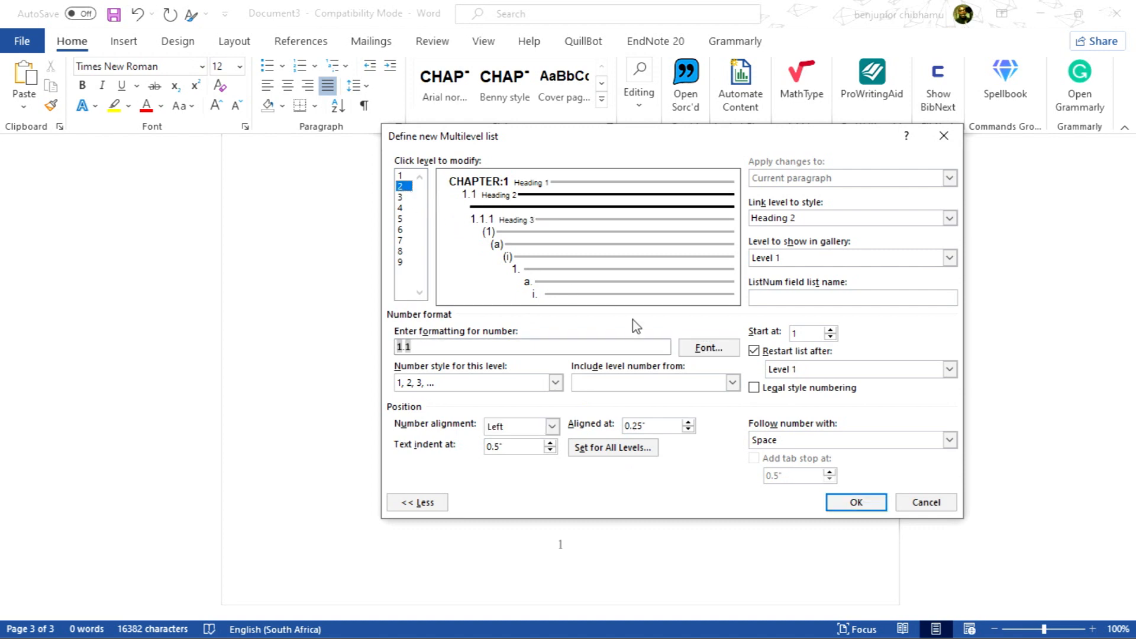
{"action": "left_click", "coordinate": [719, 349]}
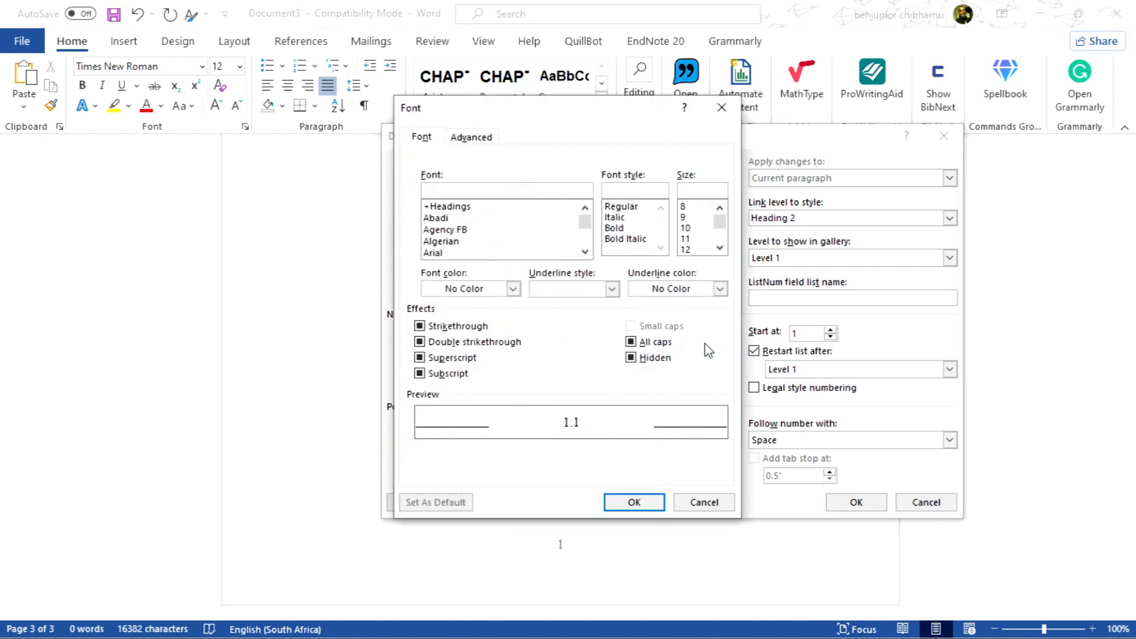
{"action": "left_click", "coordinate": [618, 229]}
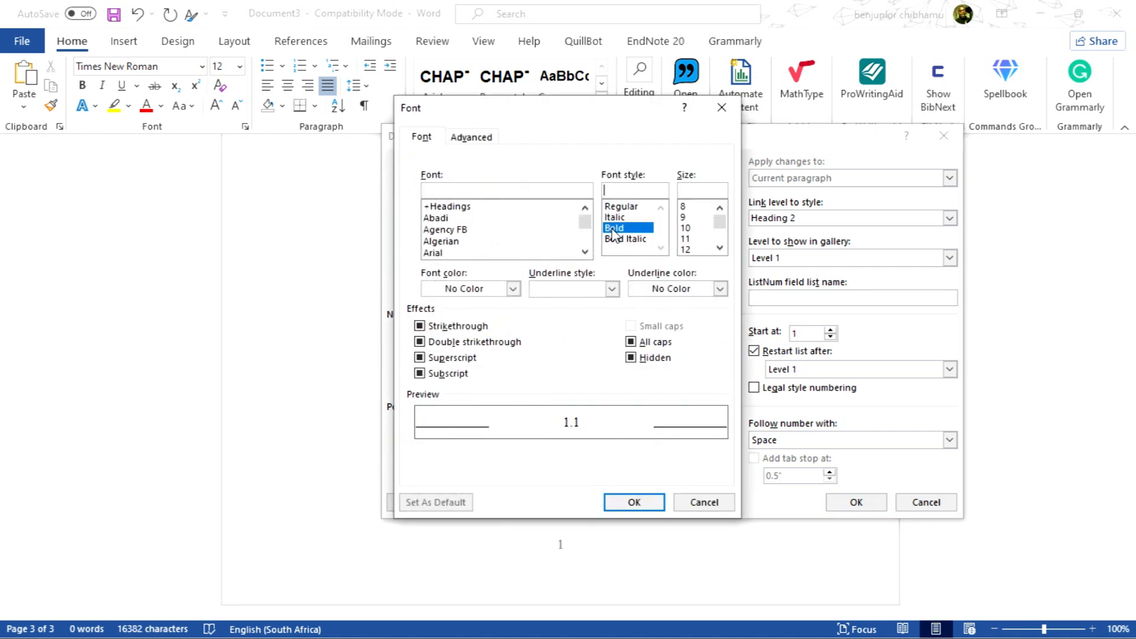
{"action": "left_click", "coordinate": [686, 251]}
{"action": "left_click", "coordinate": [448, 253]}
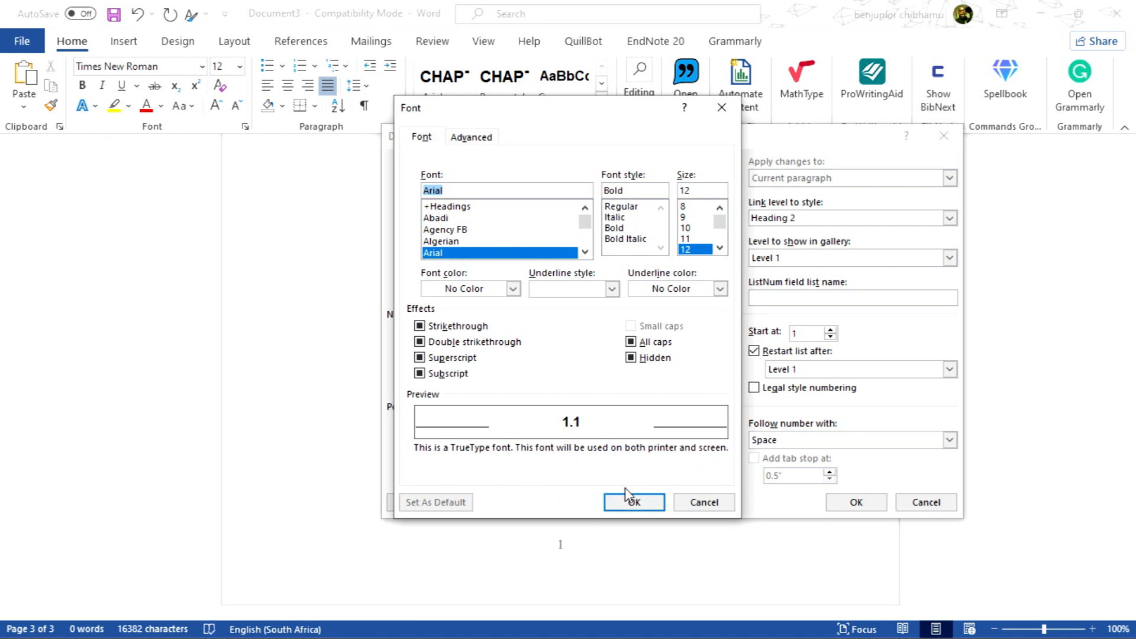
{"action": "left_click", "coordinate": [635, 503]}
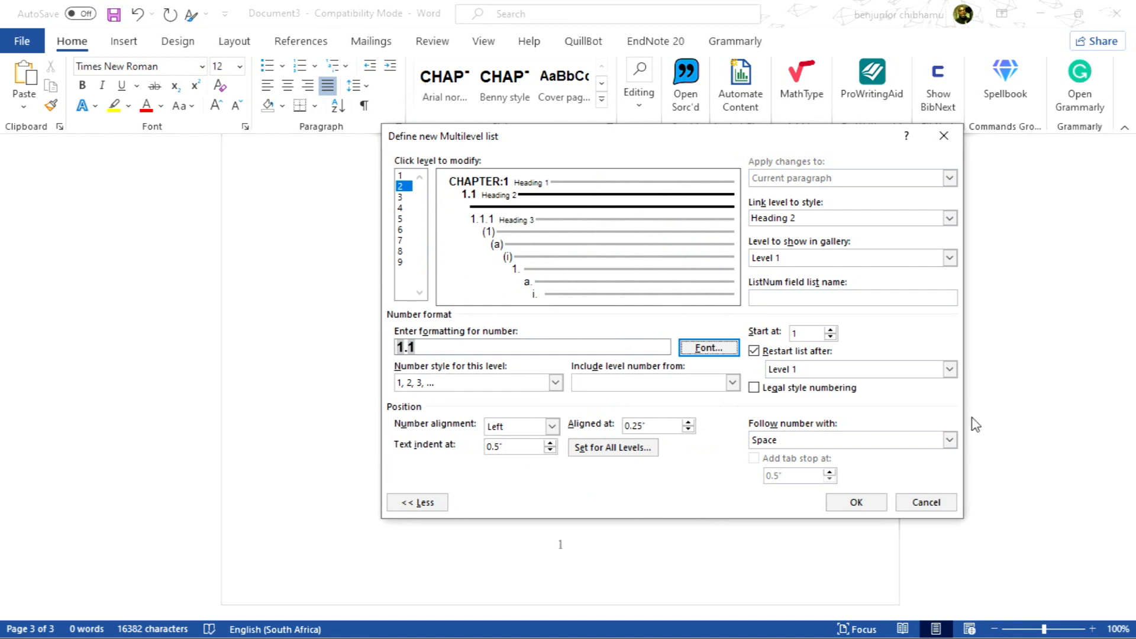
Select level 4 and rebuild its number format as 1.1.1.1, including levels 1 to 3, using 1, 2, 3, ... style
{"action": "left_click", "coordinate": [401, 198]}
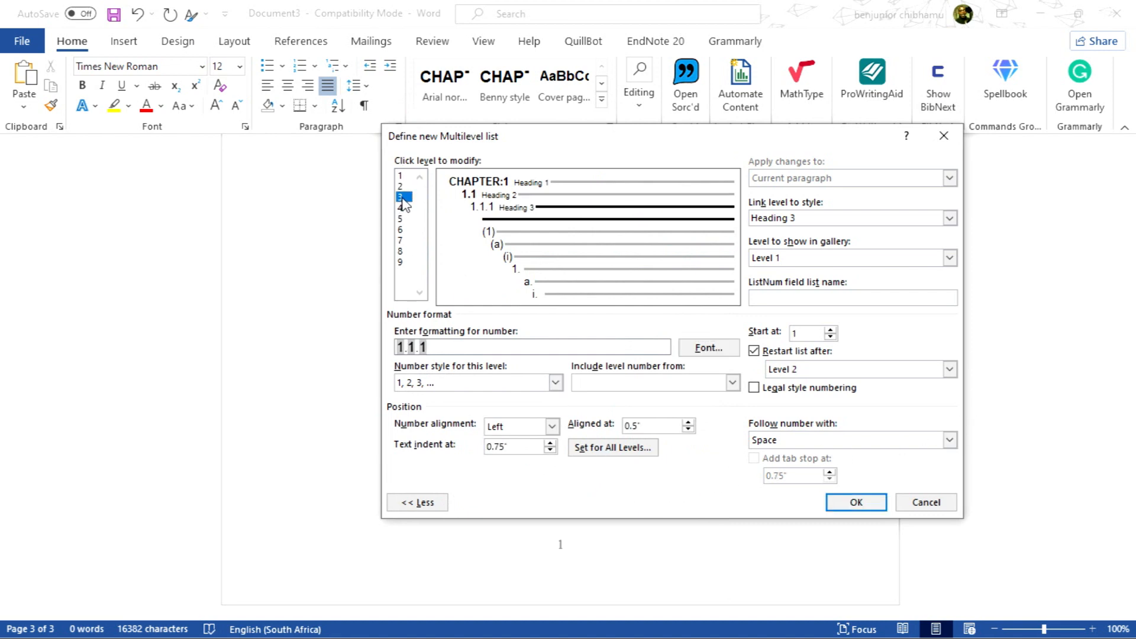
{"action": "left_click", "coordinate": [402, 187]}
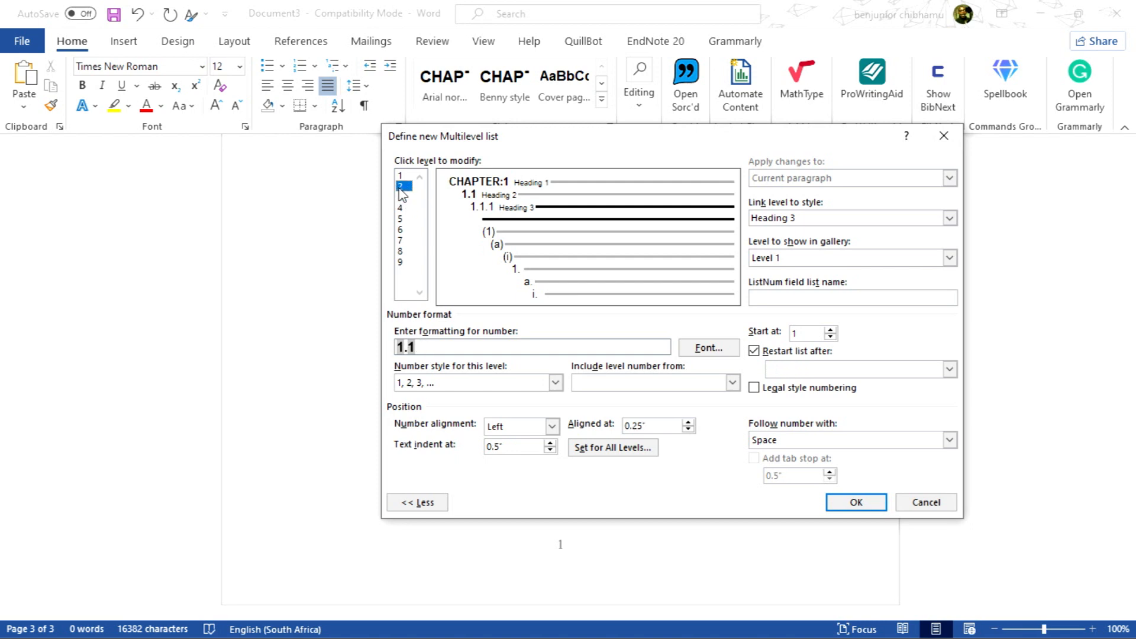
{"action": "left_click", "coordinate": [403, 208]}
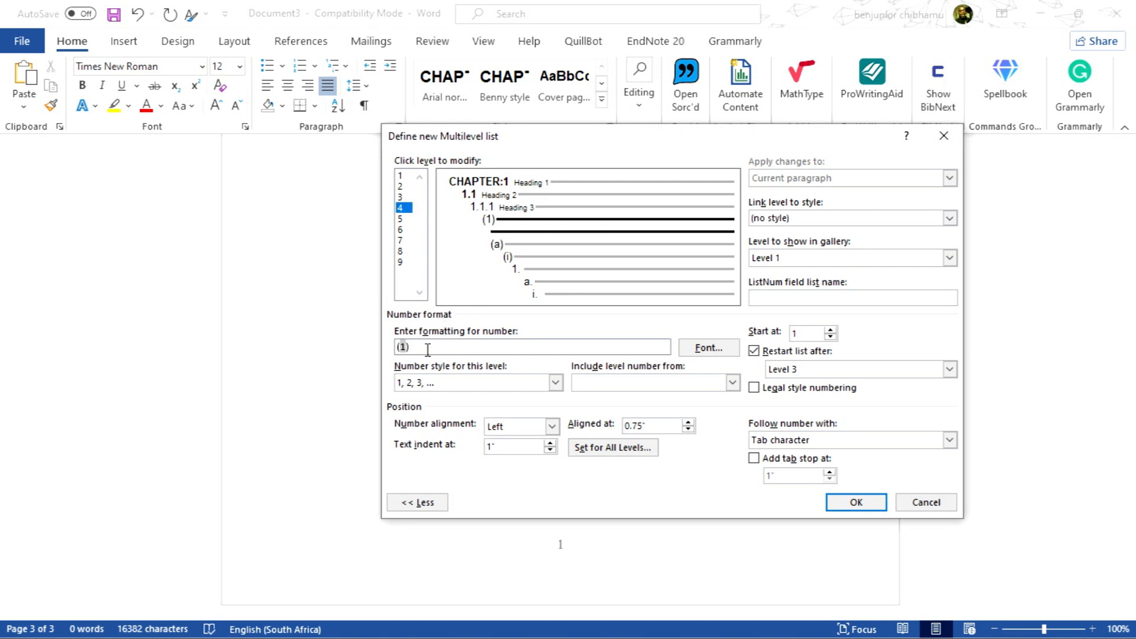
{"action": "key", "text": "BackSpace"}
{"action": "key", "text": "BackSpace"}
{"action": "left_click", "coordinate": [733, 382]}
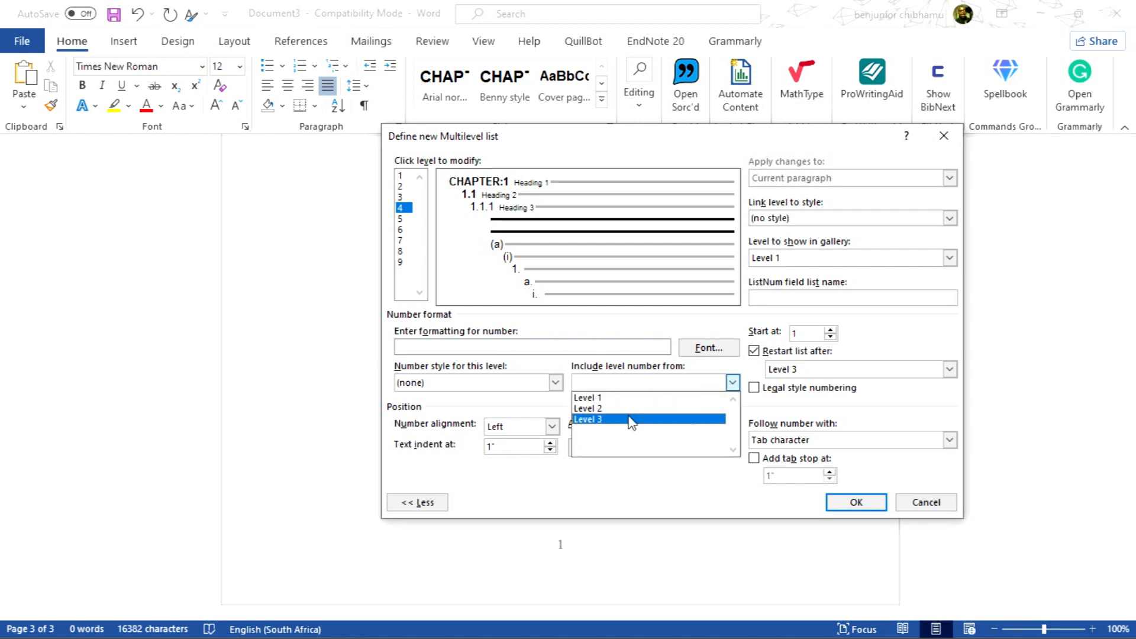
{"action": "left_click", "coordinate": [624, 397]}
{"action": "type", "text": "."}
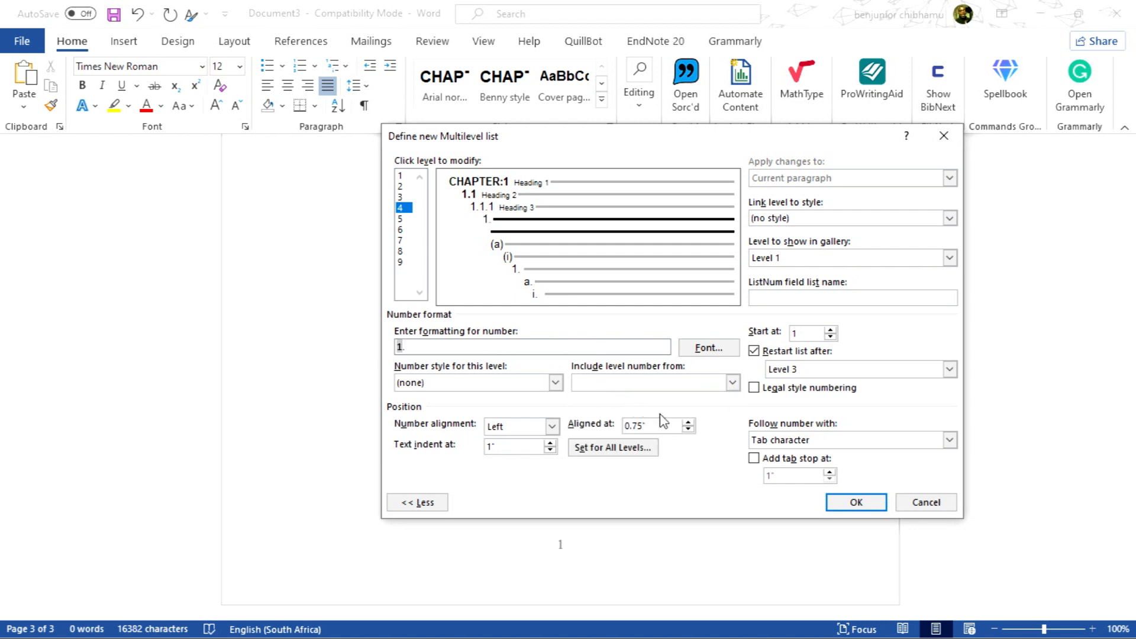
{"action": "left_click", "coordinate": [733, 383]}
{"action": "left_click", "coordinate": [646, 417]}
{"action": "type", "text": "."}
{"action": "left_click", "coordinate": [733, 383]}
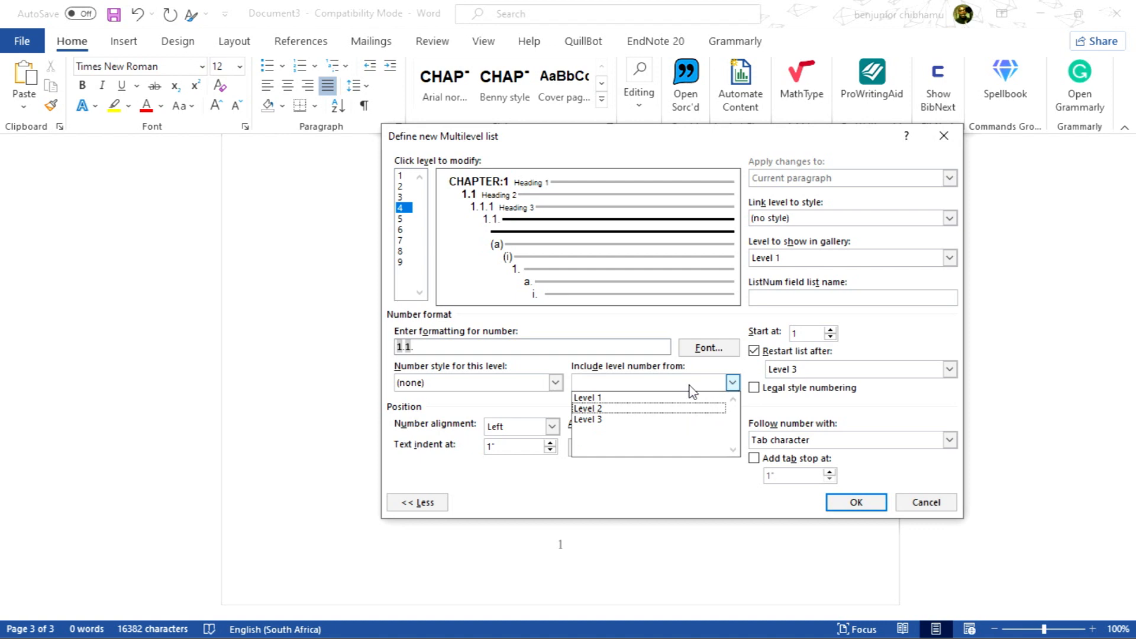
{"action": "left_click", "coordinate": [615, 423]}
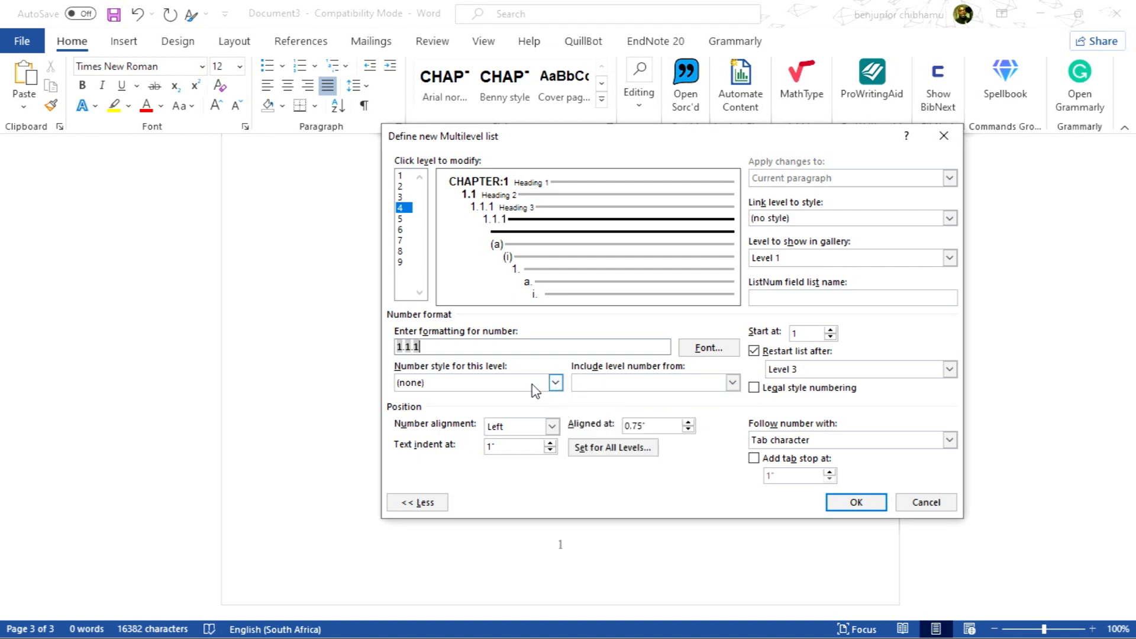
{"action": "type", "text": "."}
{"action": "left_click", "coordinate": [555, 383]}
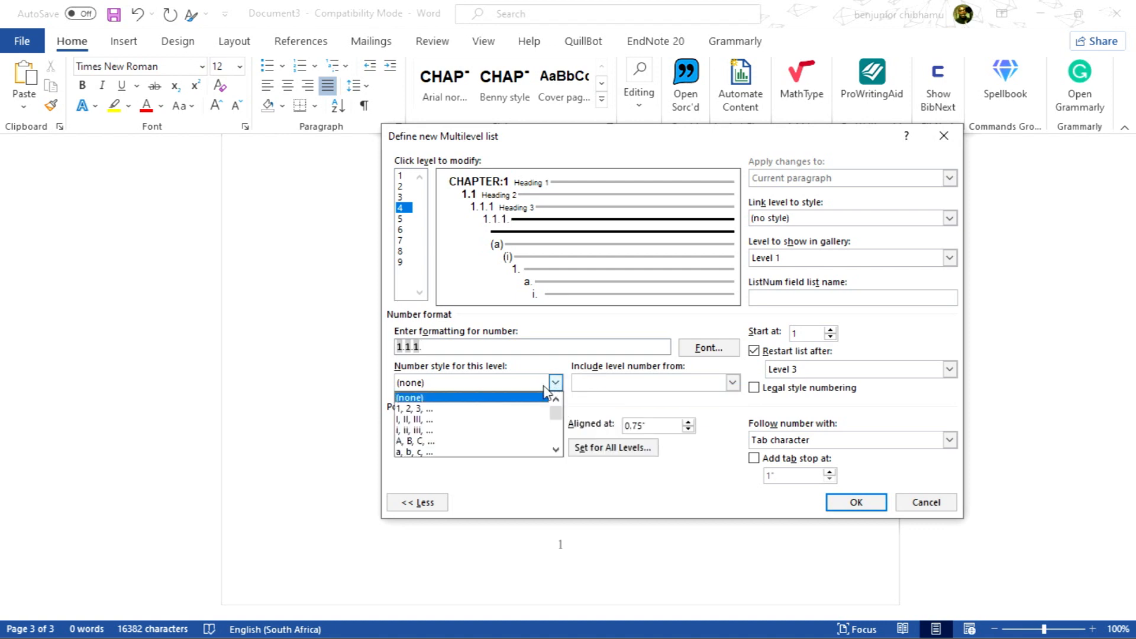
{"action": "left_click", "coordinate": [462, 410]}
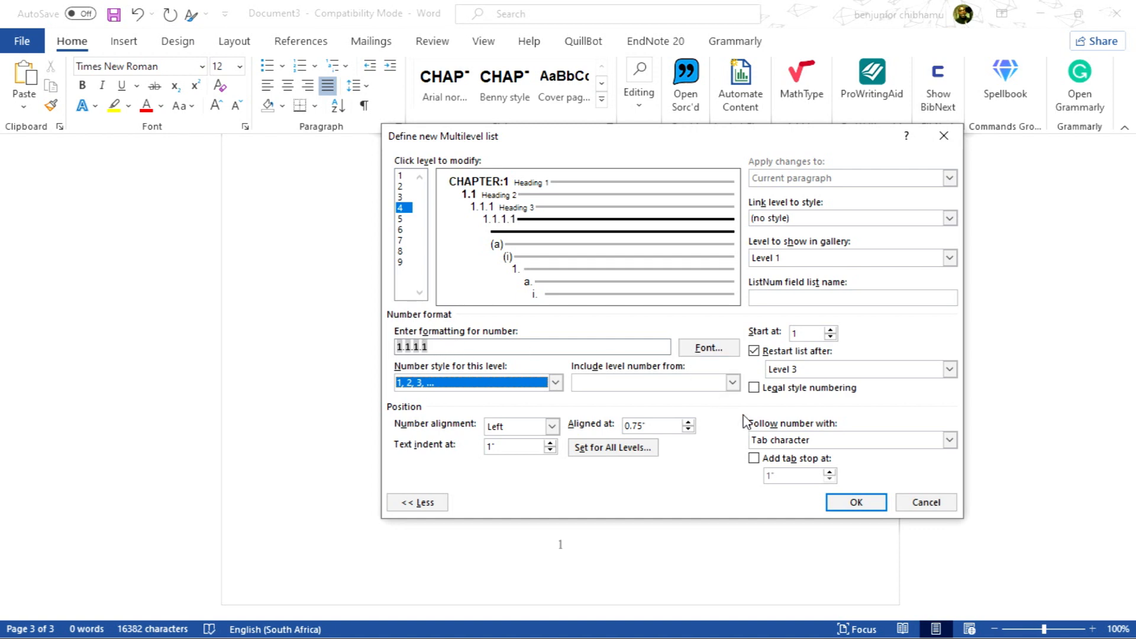
Link level 4 to the Heading 4 style
{"action": "left_click", "coordinate": [949, 218]}
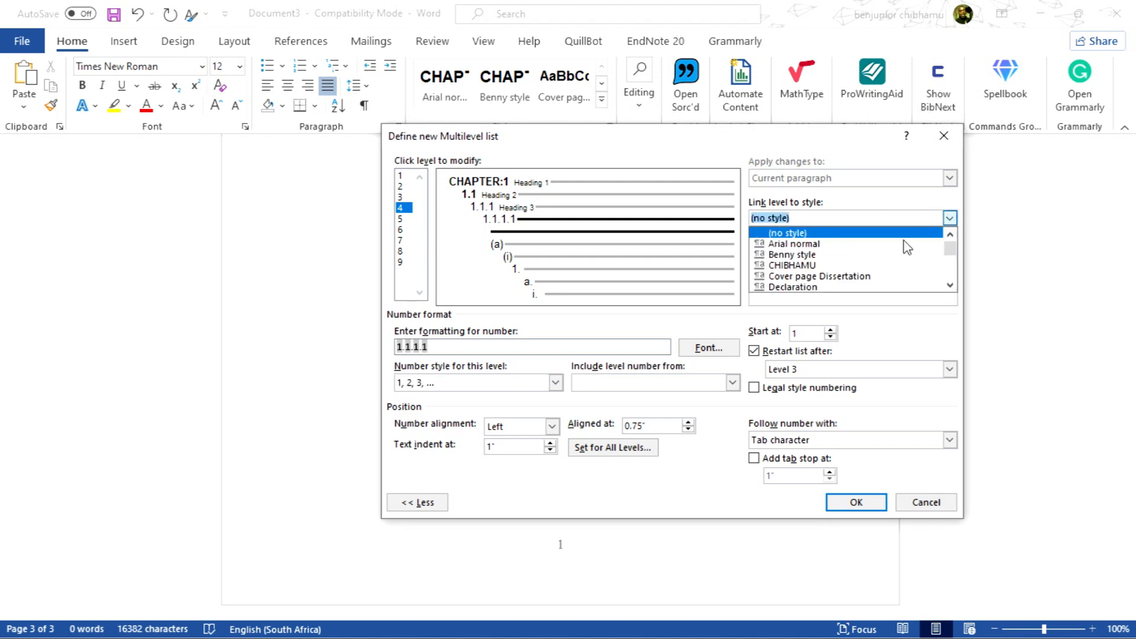
{"action": "scroll", "coordinate": [841, 269], "scroll_direction": "down", "scroll_amount": 2}
{"action": "scroll", "coordinate": [837, 264], "scroll_direction": "up", "scroll_amount": 3}
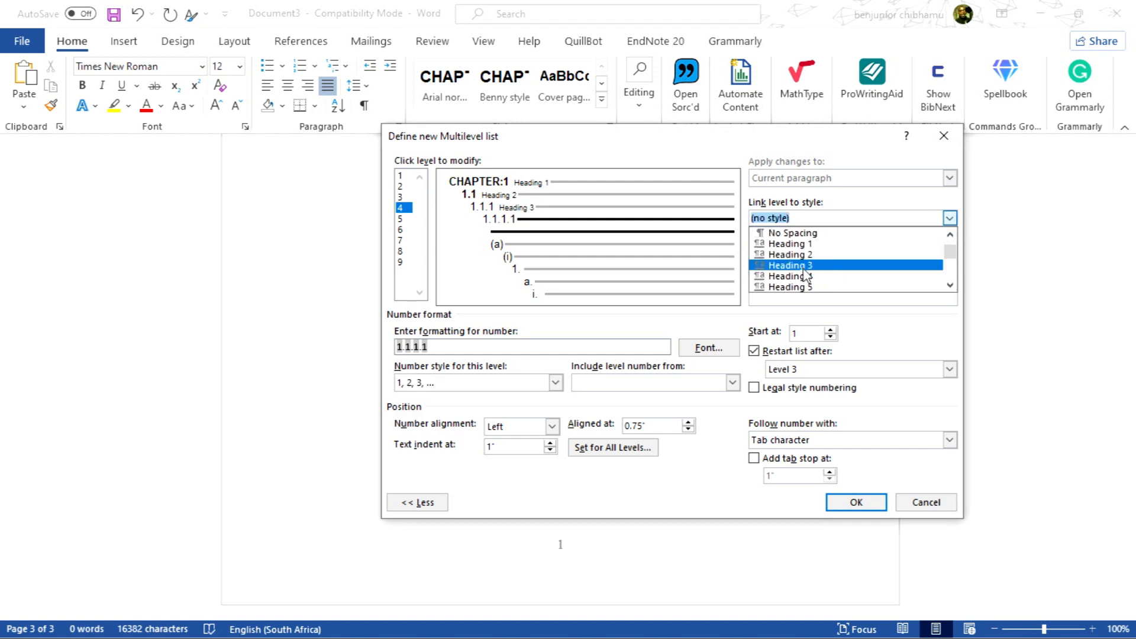
{"action": "left_click", "coordinate": [782, 277]}
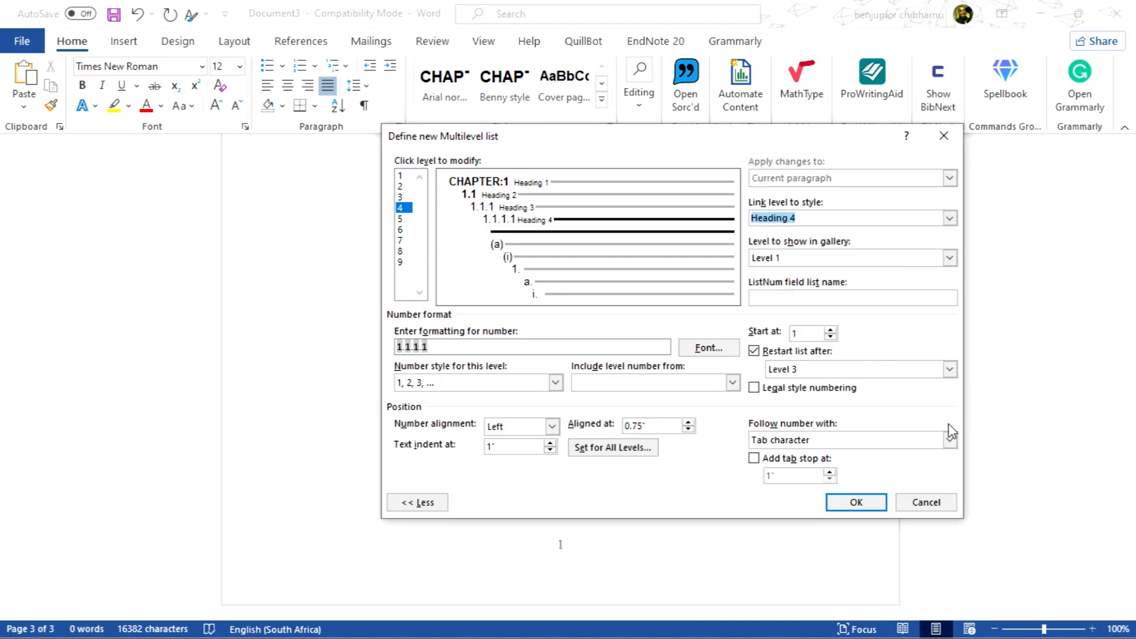
Set level 4 to follow its number with a space
{"action": "left_click", "coordinate": [950, 441]}
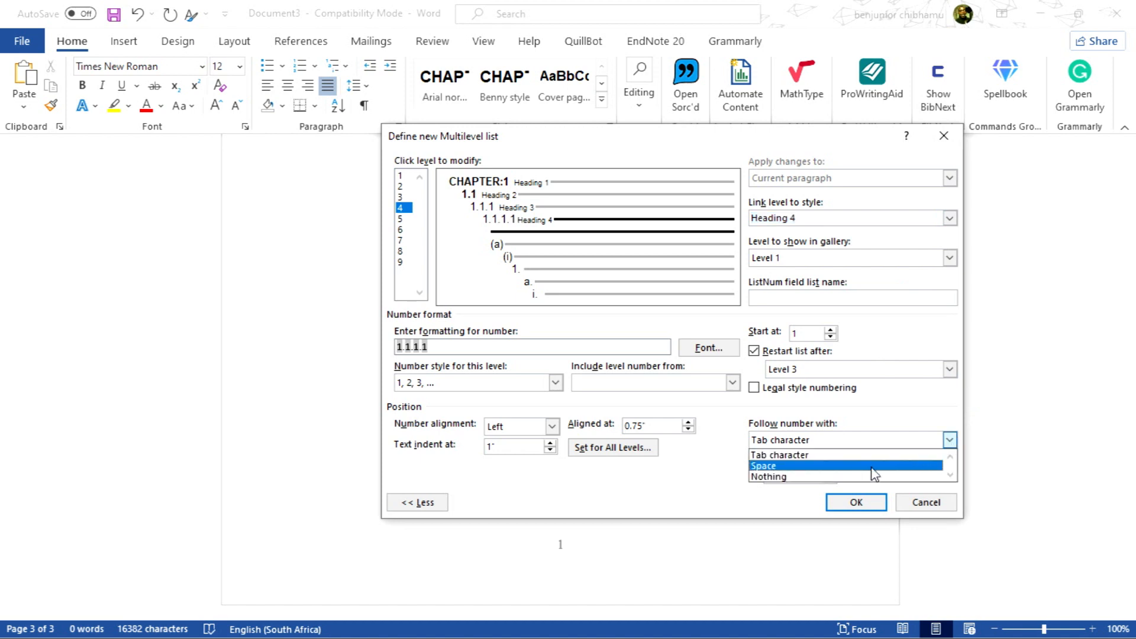
{"action": "left_click", "coordinate": [793, 467]}
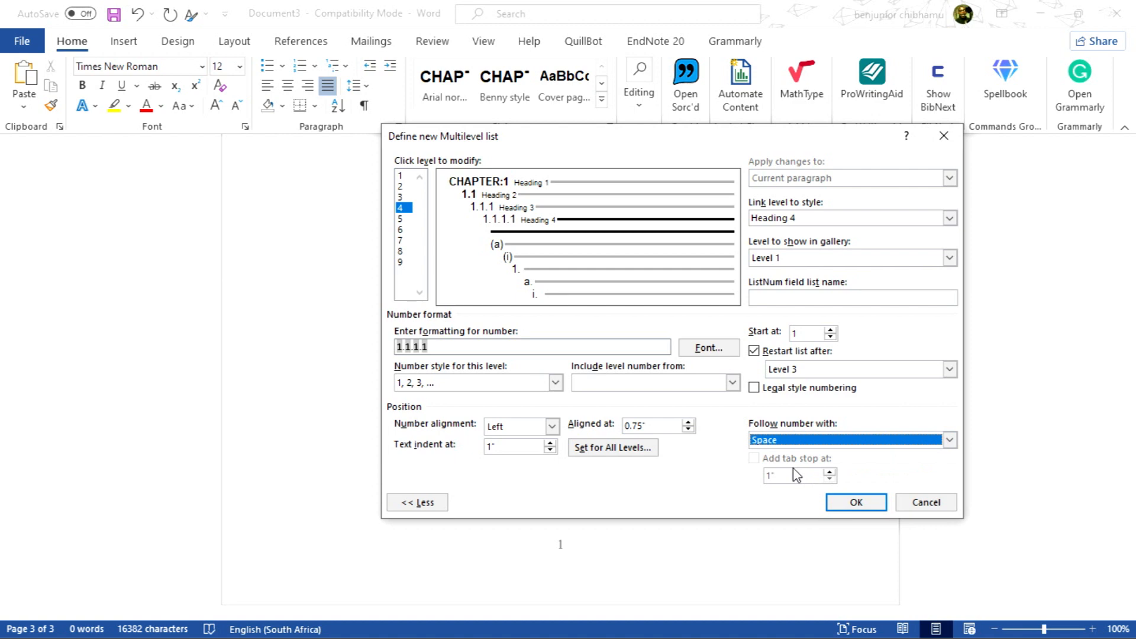
{"action": "left_click", "coordinate": [616, 447]}
{"action": "left_click", "coordinate": [588, 356]}
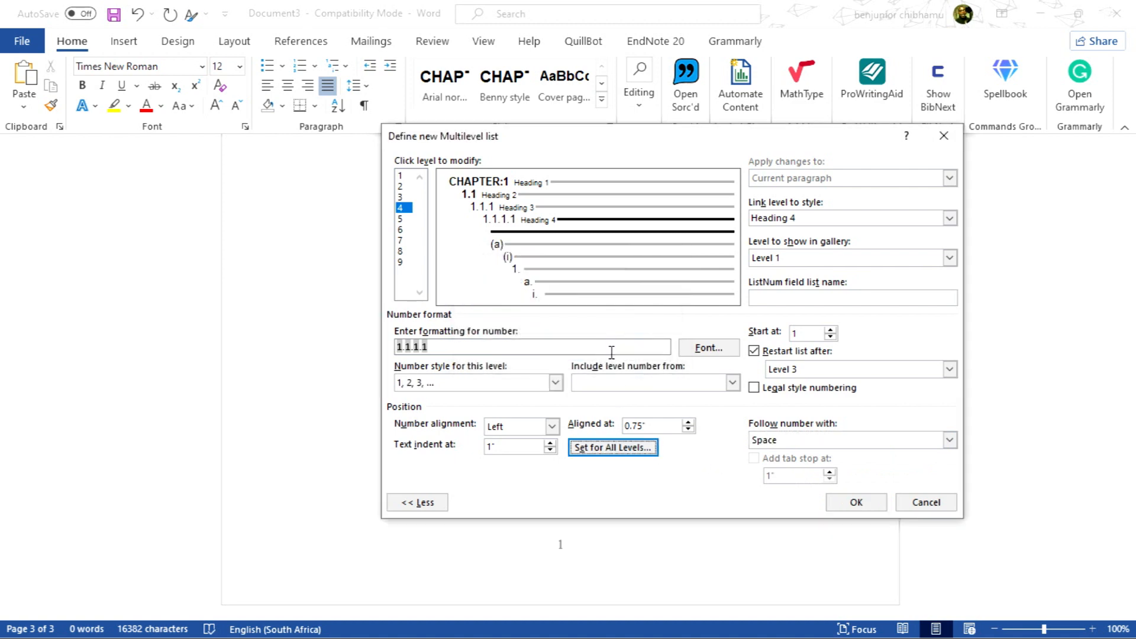
Set level 4's number font to Arial, Italic, 11 pt
{"action": "left_click", "coordinate": [716, 349]}
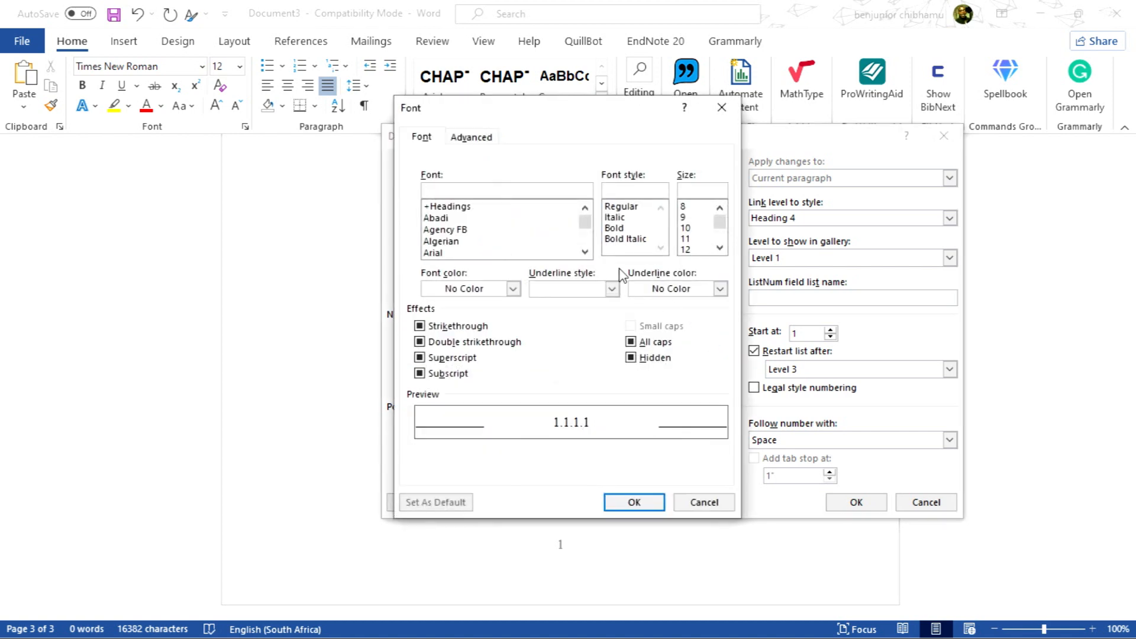
{"action": "left_click", "coordinate": [448, 253]}
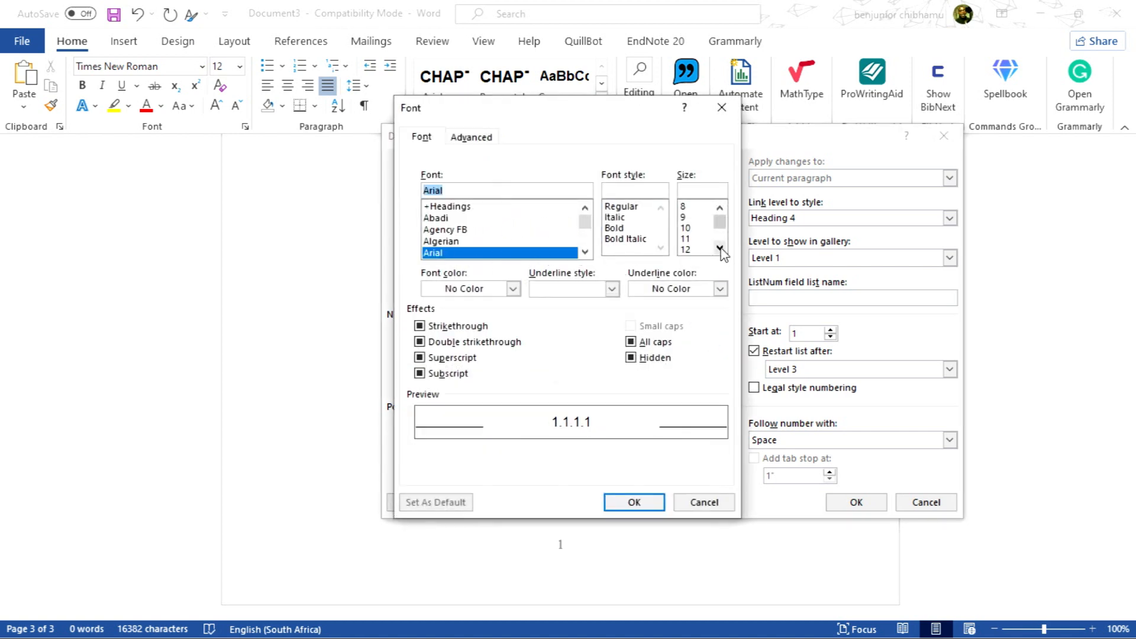
{"action": "left_click", "coordinate": [687, 238]}
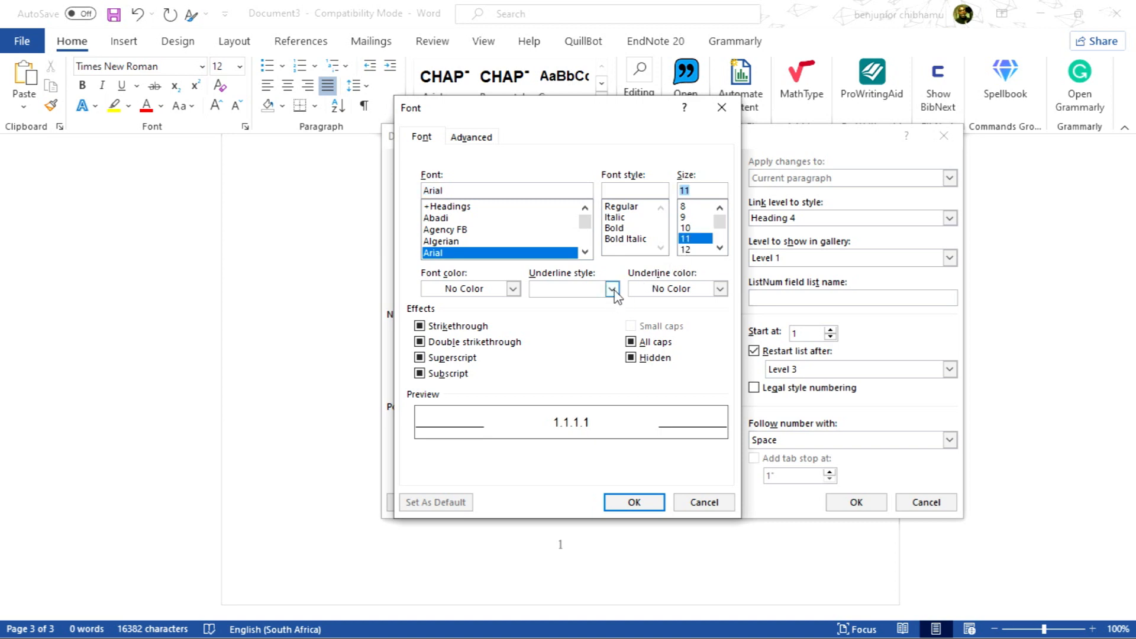
{"action": "left_click", "coordinate": [616, 219]}
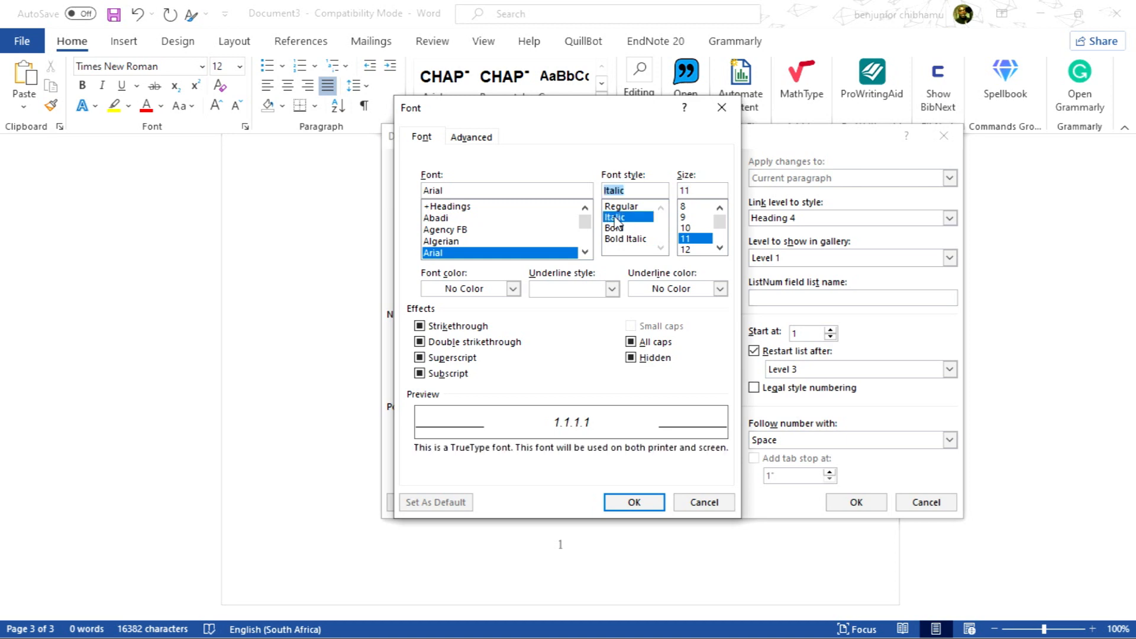
{"action": "left_click", "coordinate": [642, 512]}
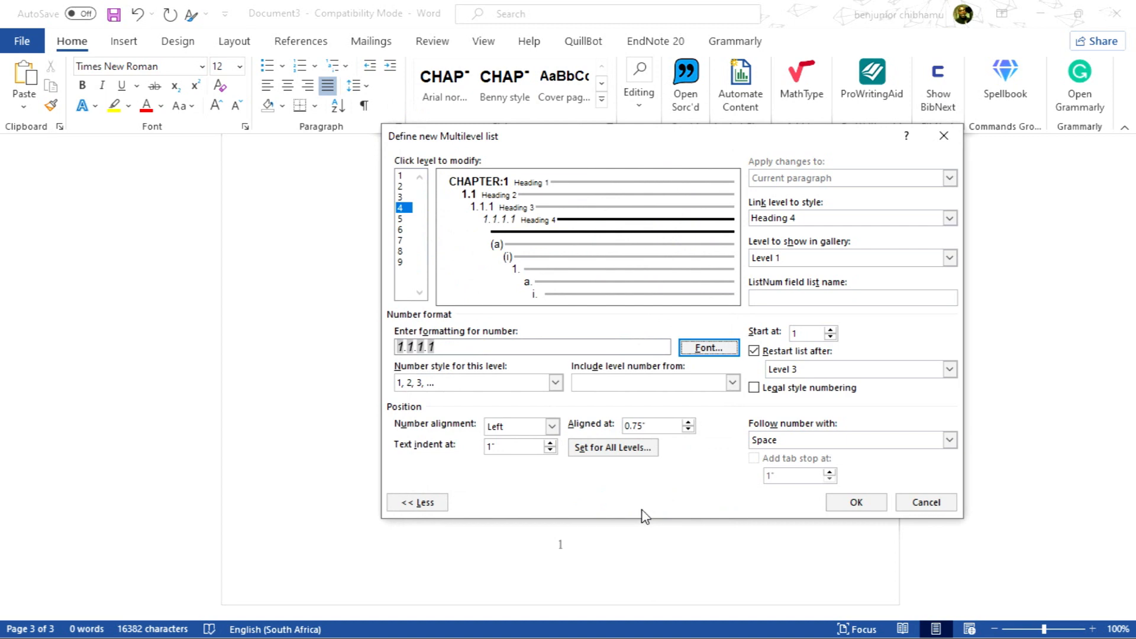
Review levels 1 to 4 in turn and confirm the multilevel list definition
{"action": "left_click", "coordinate": [401, 176]}
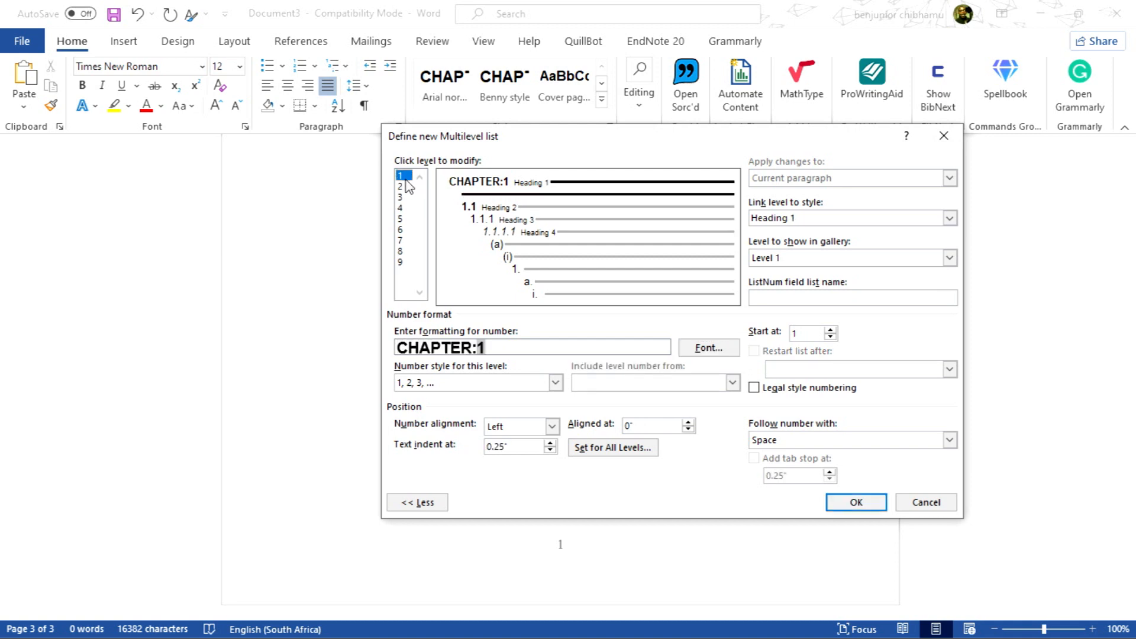
{"action": "left_click", "coordinate": [403, 187]}
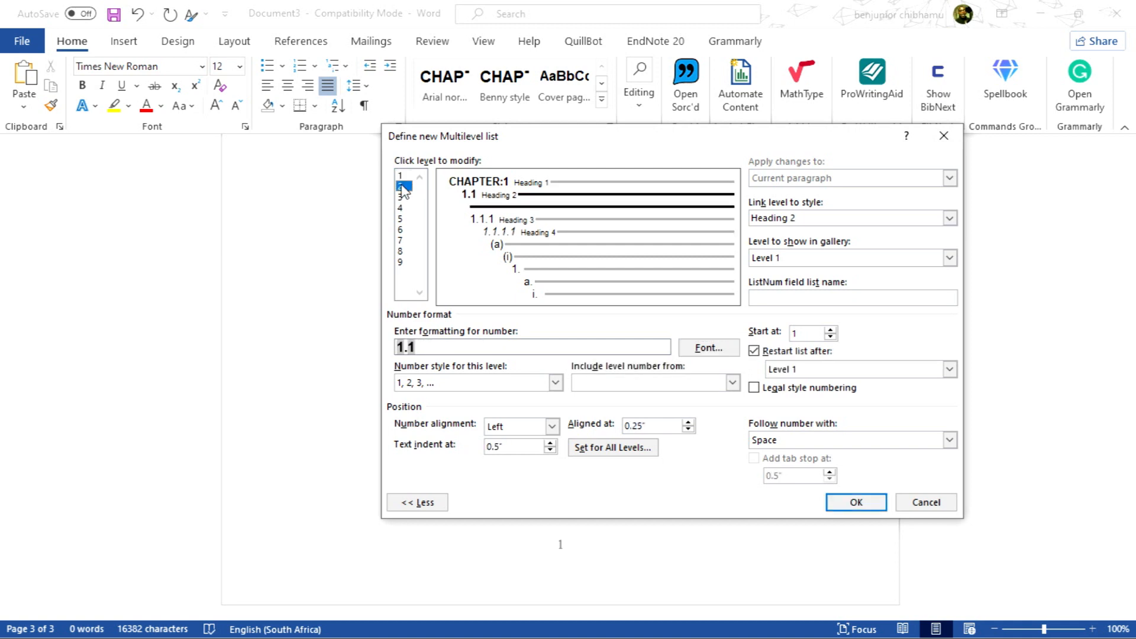
{"action": "left_click", "coordinate": [403, 197]}
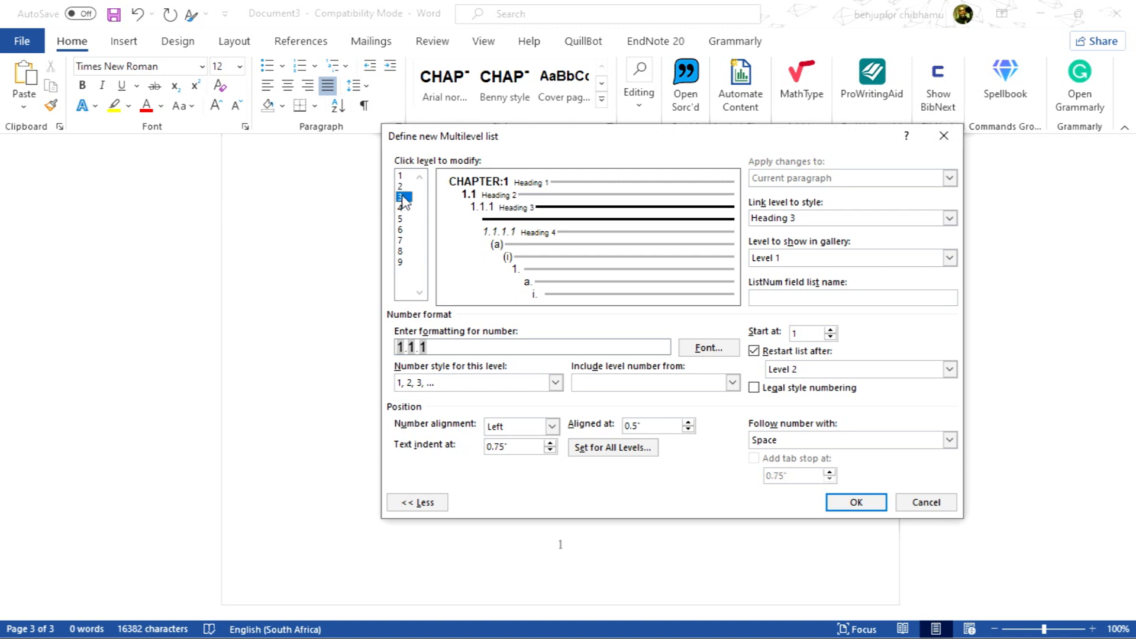
{"action": "left_click", "coordinate": [405, 208]}
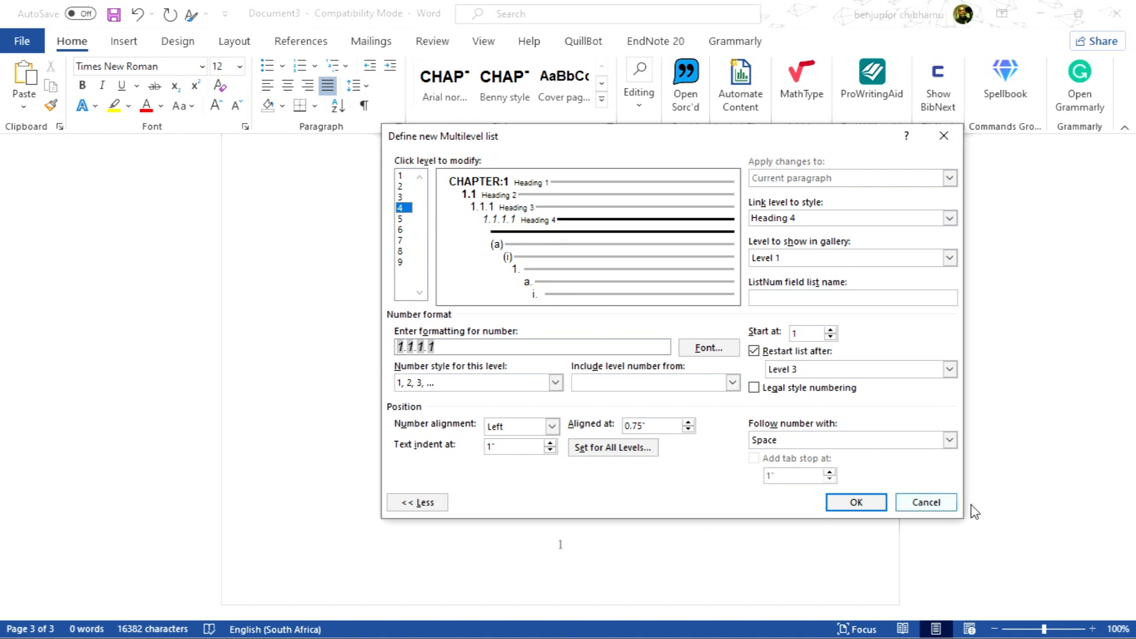
{"action": "left_click", "coordinate": [864, 503]}
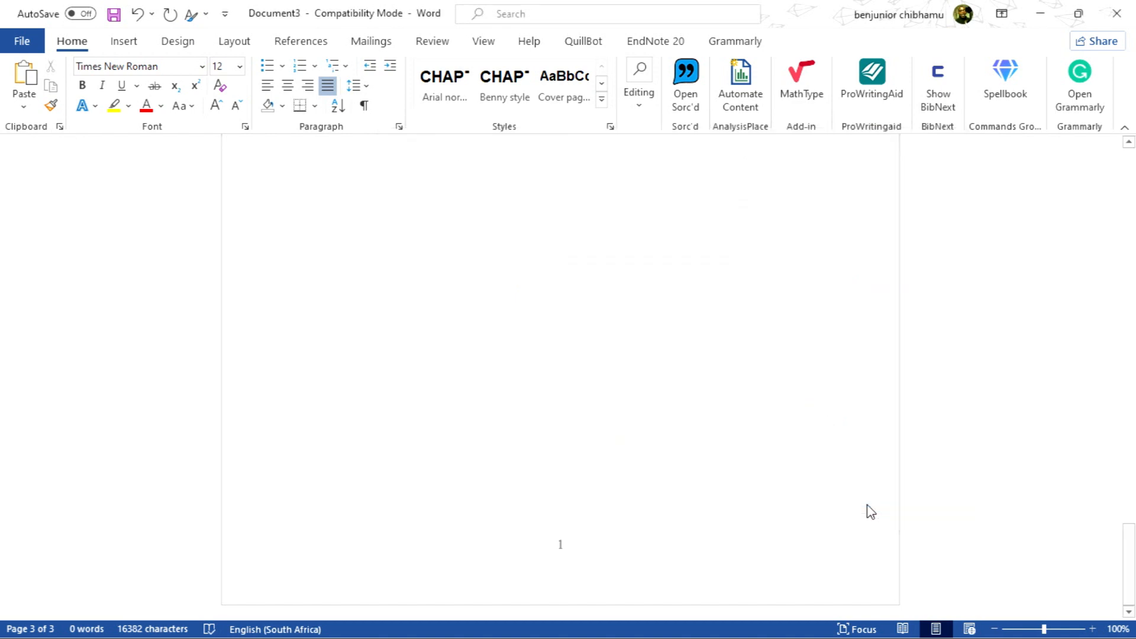
Apply Heading 1 to the empty paragraph on the last page to start the CHAPTER:1 heading
{"action": "scroll", "coordinate": [462, 303], "scroll_direction": "up", "scroll_amount": 15}
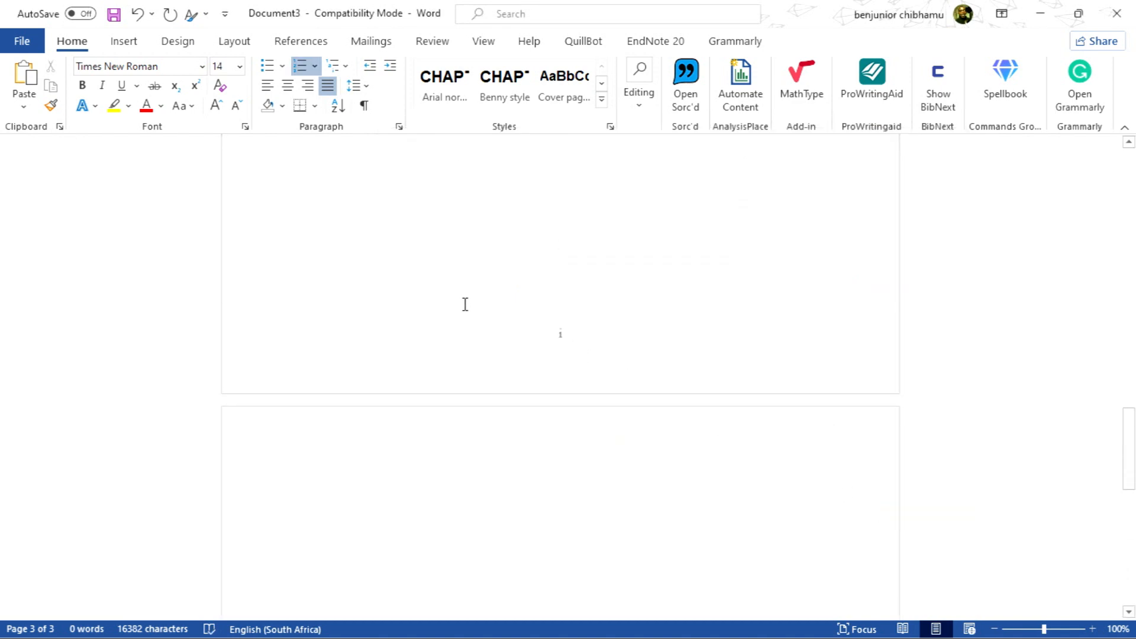
{"action": "scroll", "coordinate": [471, 305], "scroll_direction": "up", "scroll_amount": 5}
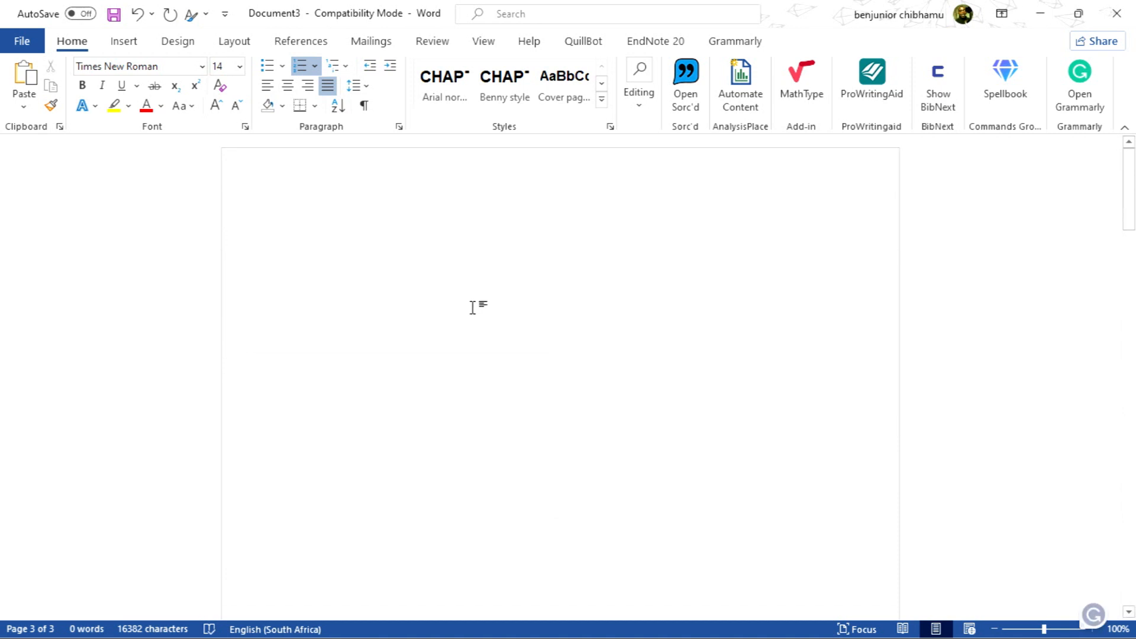
{"action": "scroll", "coordinate": [471, 318], "scroll_direction": "down", "scroll_amount": 15}
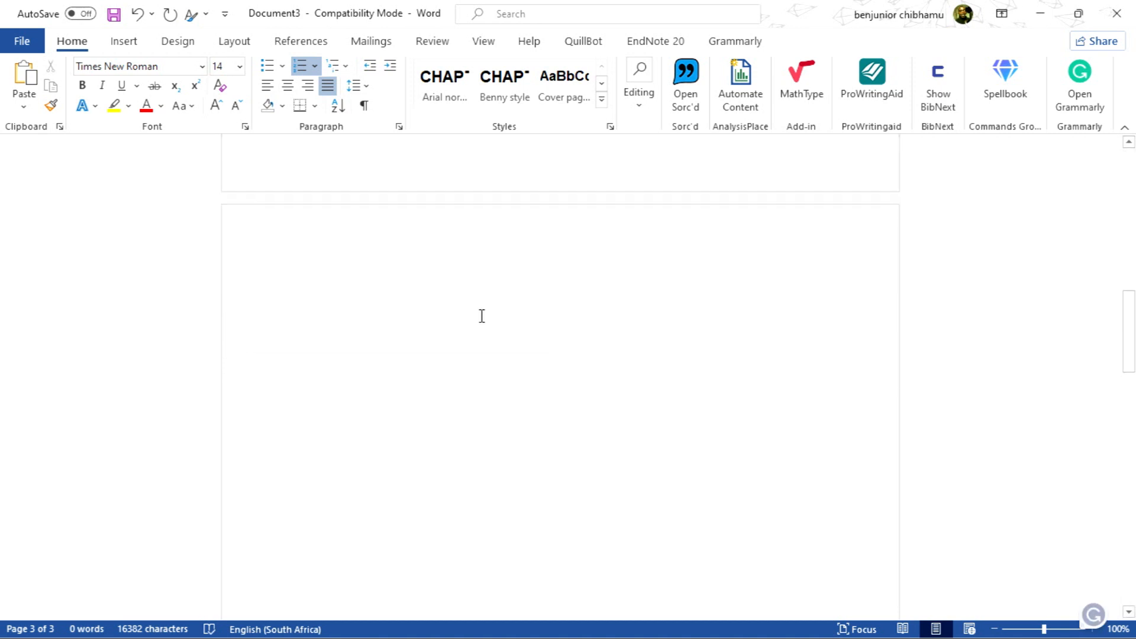
{"action": "scroll", "coordinate": [481, 319], "scroll_direction": "down", "scroll_amount": 1}
{"action": "scroll", "coordinate": [477, 320], "scroll_direction": "up", "scroll_amount": 1}
{"action": "scroll", "coordinate": [452, 307], "scroll_direction": "down", "scroll_amount": 4}
{"action": "left_click", "coordinate": [330, 272]}
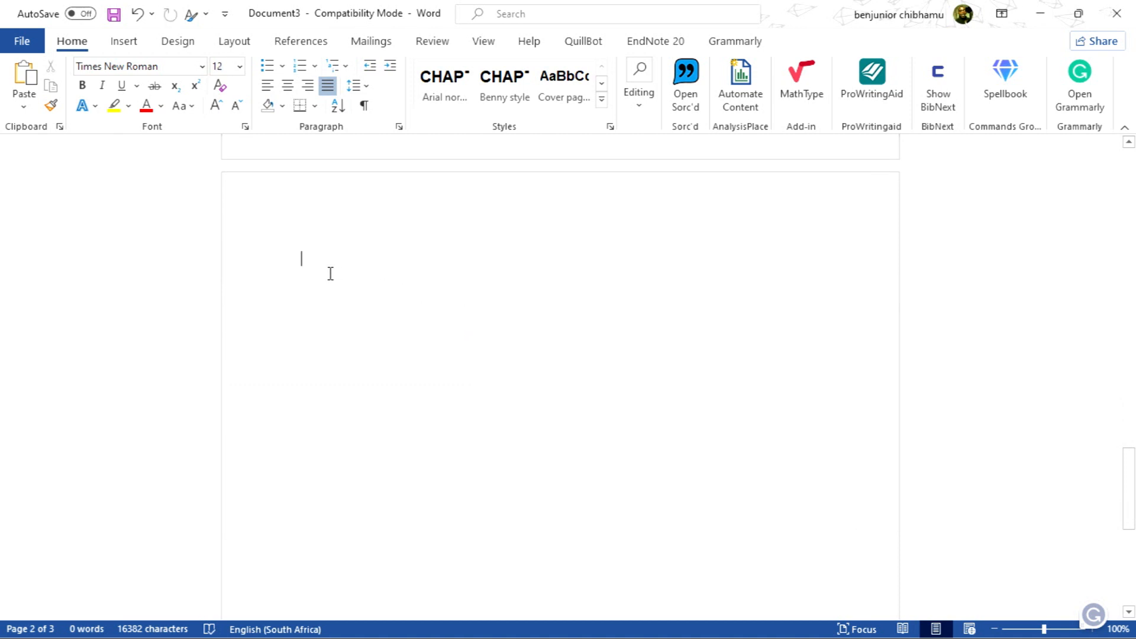
{"action": "left_click", "coordinate": [602, 82]}
{"action": "left_click", "coordinate": [603, 84]}
{"action": "left_click", "coordinate": [603, 84]}
{"action": "left_click", "coordinate": [603, 84]}
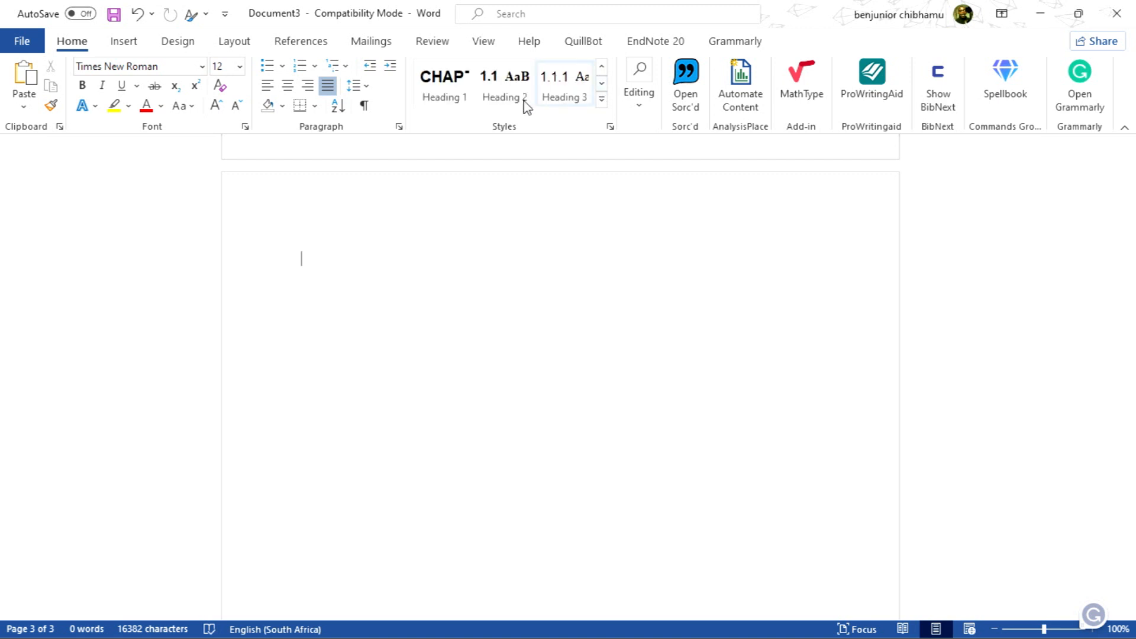
{"action": "left_click", "coordinate": [434, 94]}
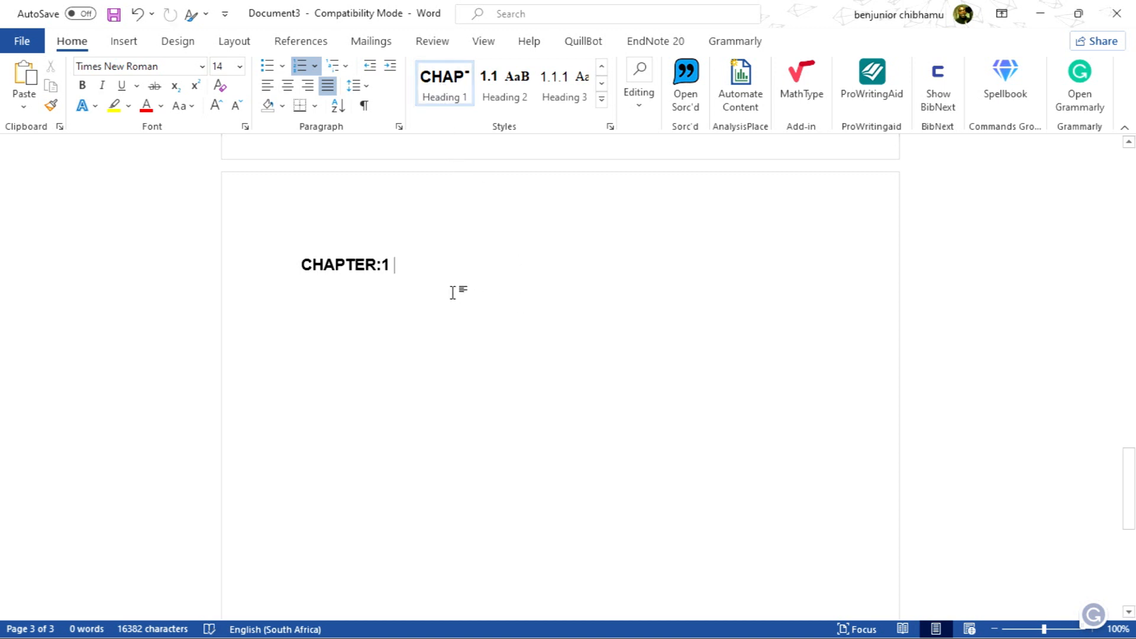
Add two new paragraphs below the chapter heading, styled Heading 2 and Heading 3
{"action": "key", "text": "Return"}
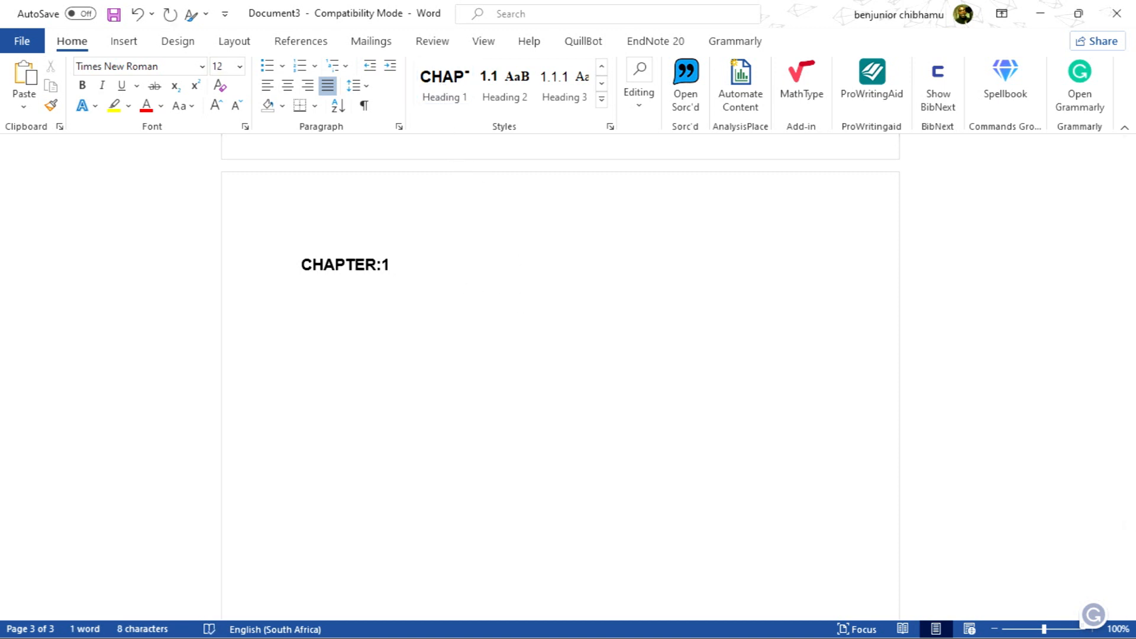
{"action": "left_click", "coordinate": [525, 93]}
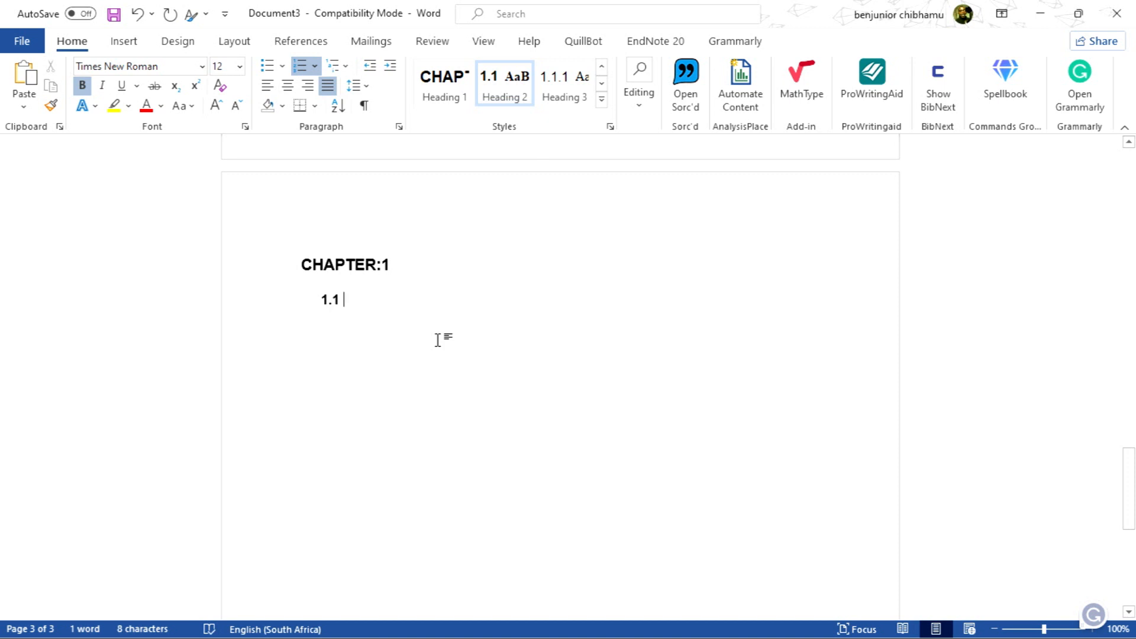
{"action": "key", "text": "Return"}
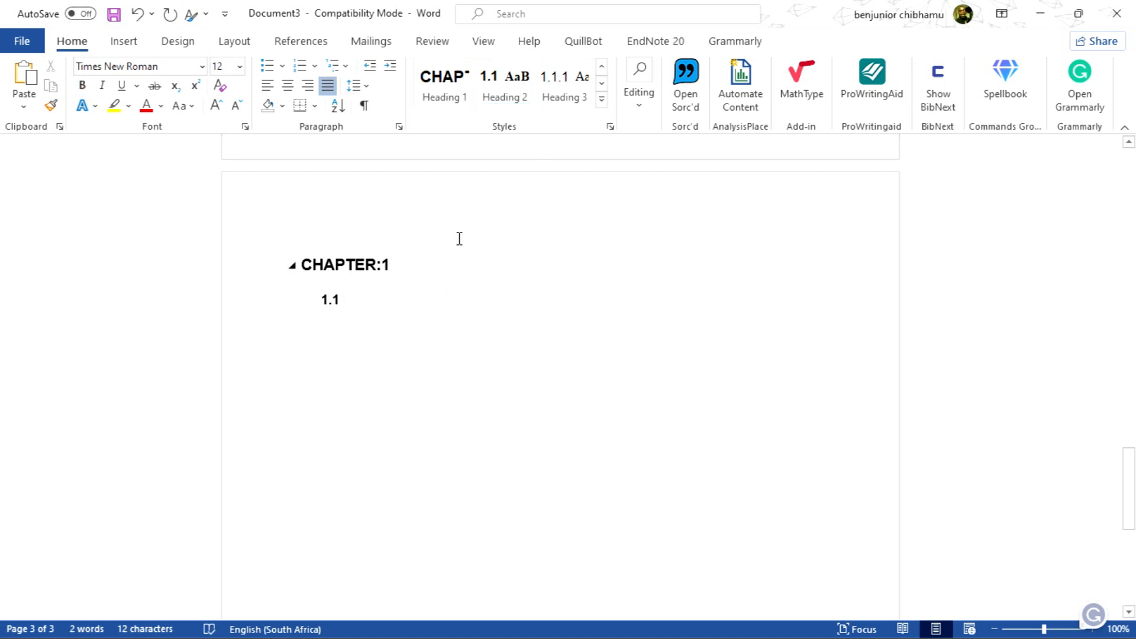
{"action": "left_click", "coordinate": [562, 100]}
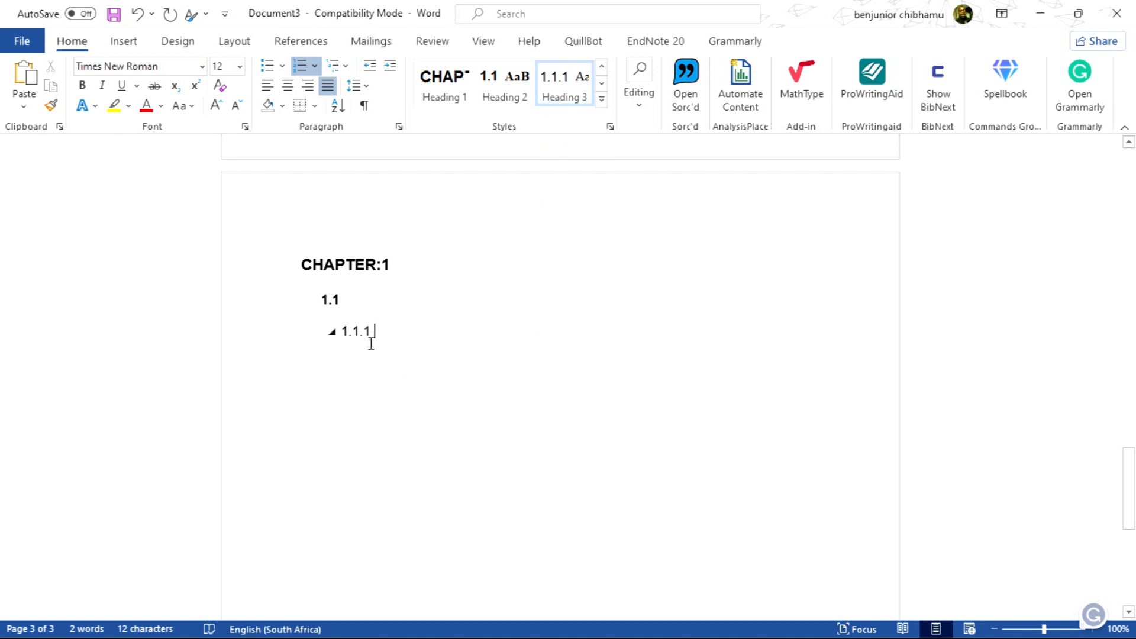
{"action": "key", "text": "shift+Tab"}
{"action": "key", "text": "Return"}
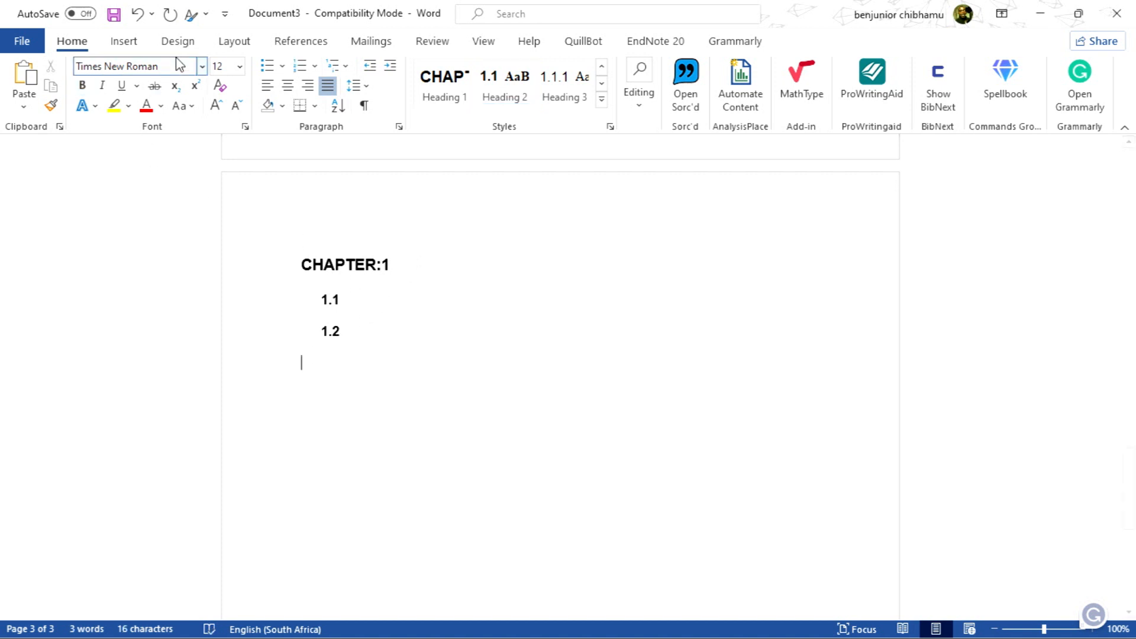
{"action": "left_click", "coordinate": [138, 14]}
{"action": "left_click", "coordinate": [137, 15]}
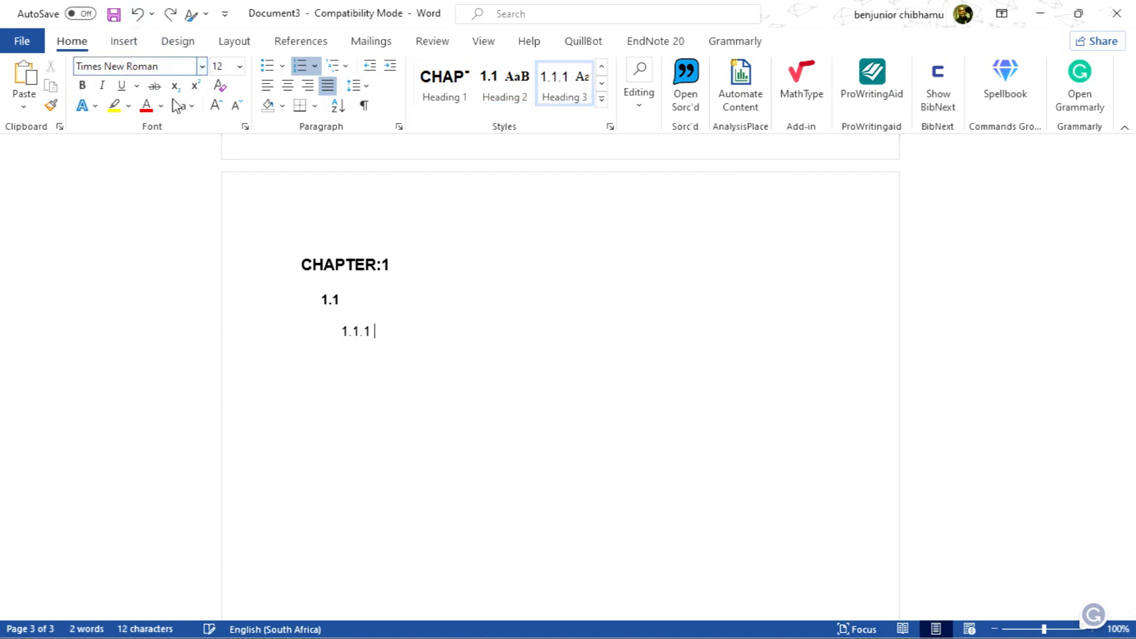
{"action": "key", "text": "Up"}
{"action": "key", "text": "Down"}
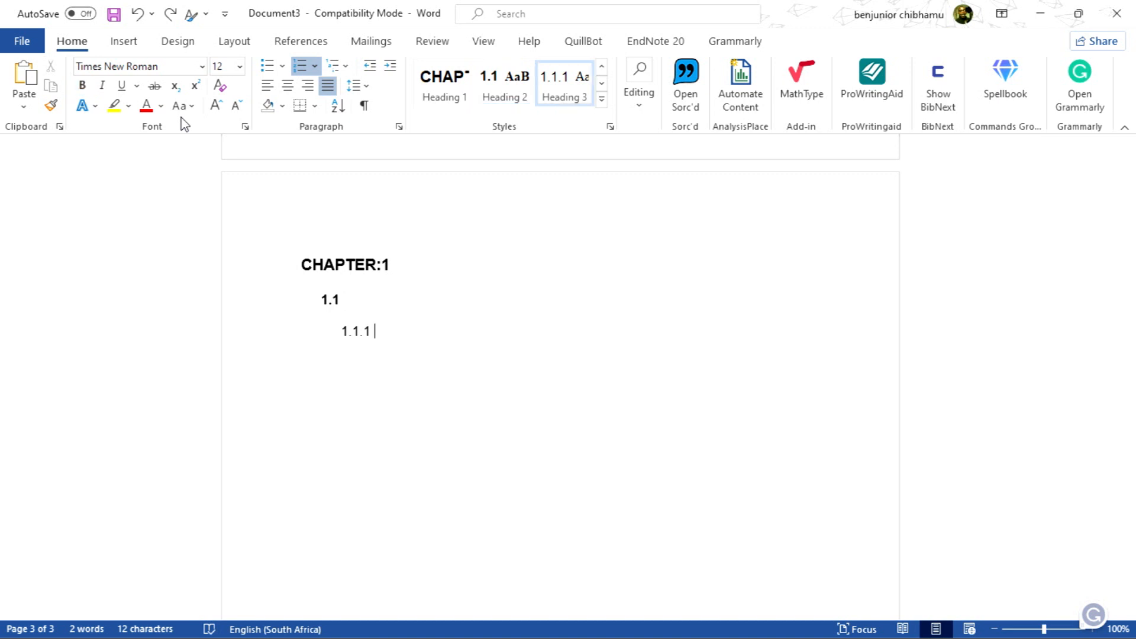
{"action": "key", "text": "shift+Tab"}
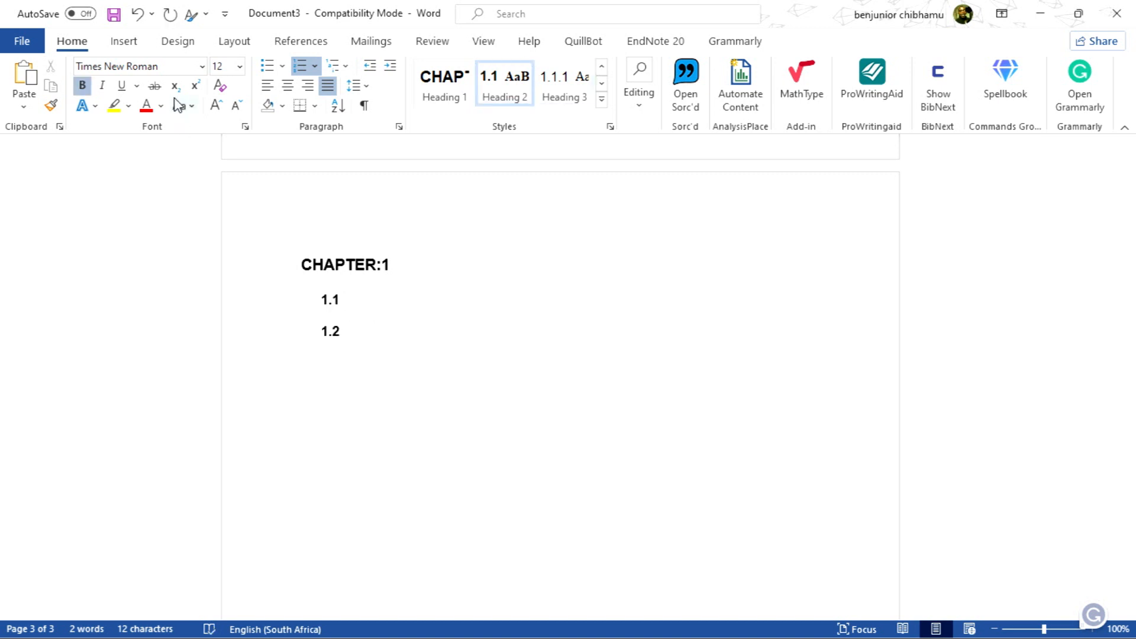
{"action": "left_click", "coordinate": [136, 16]}
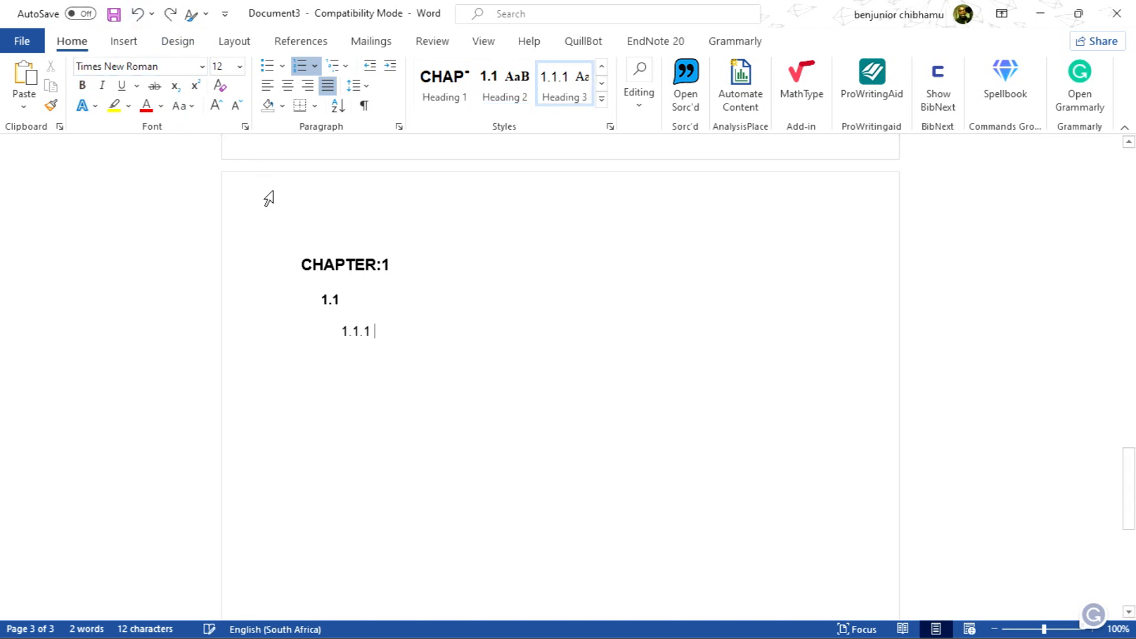
{"action": "key", "text": "shift+Tab"}
{"action": "left_click", "coordinate": [136, 16]}
Type JJJ after the 1.1 number and KKKKK after the 1.1.1 number as sample heading text
{"action": "key", "text": "Up"}
{"action": "type", "text": "JJJ"}
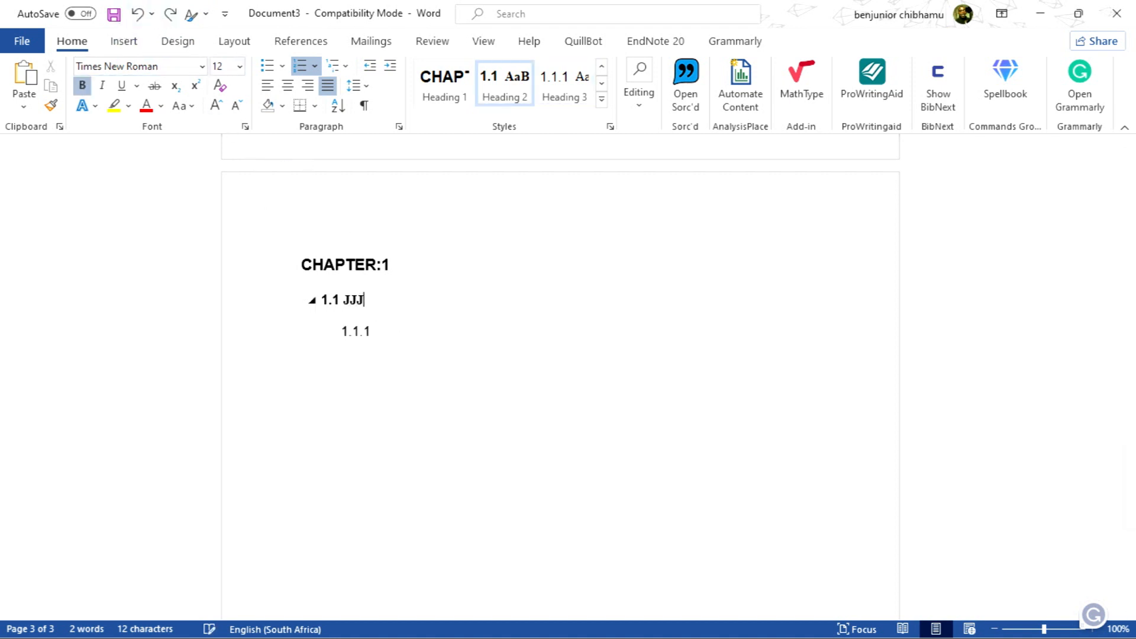
{"action": "left_click", "coordinate": [390, 332]}
{"action": "type", "text": "KKKKK"}
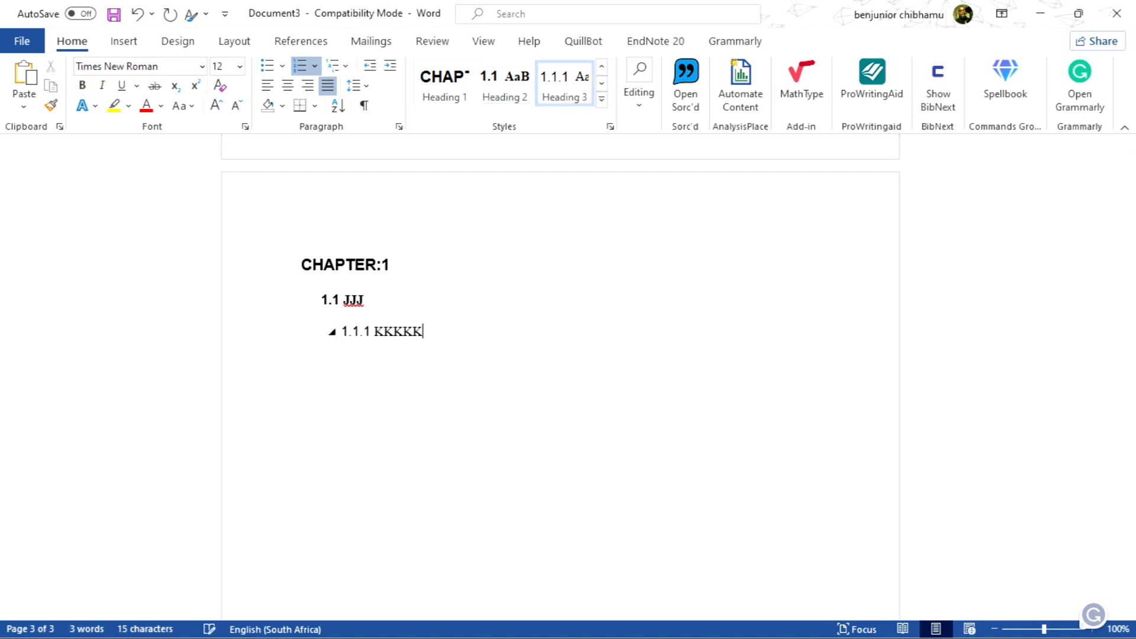
Add a new paragraph below the 1.1.1 heading and apply Heading 4 to it
{"action": "key", "text": "Return"}
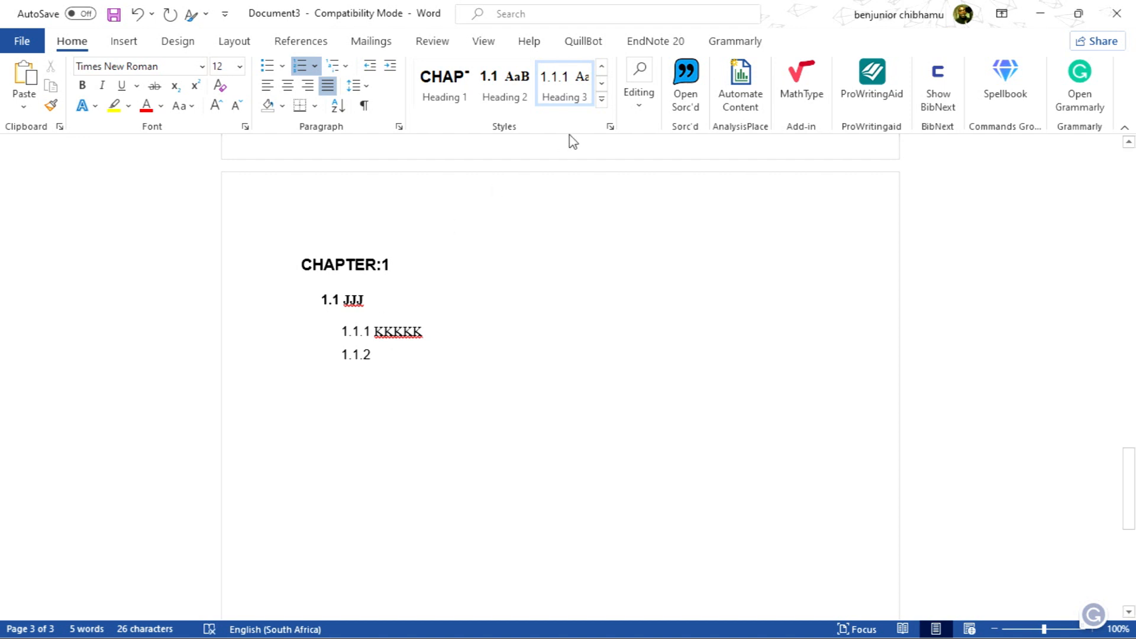
{"action": "left_click", "coordinate": [601, 84]}
{"action": "left_click", "coordinate": [424, 95]}
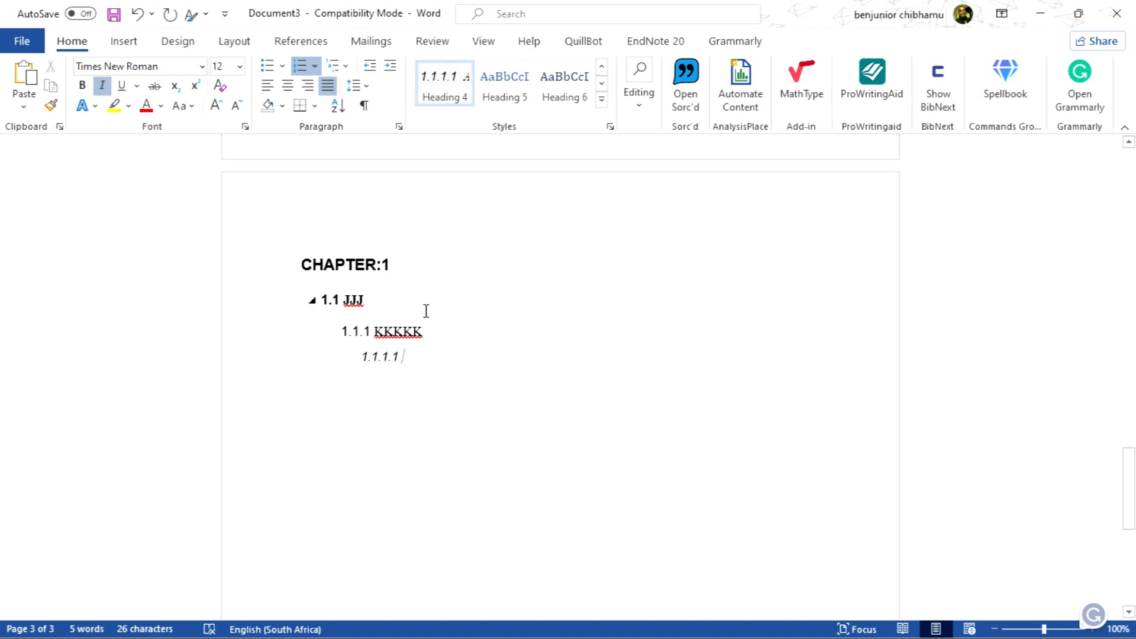
{"action": "left_click", "coordinate": [402, 265]}
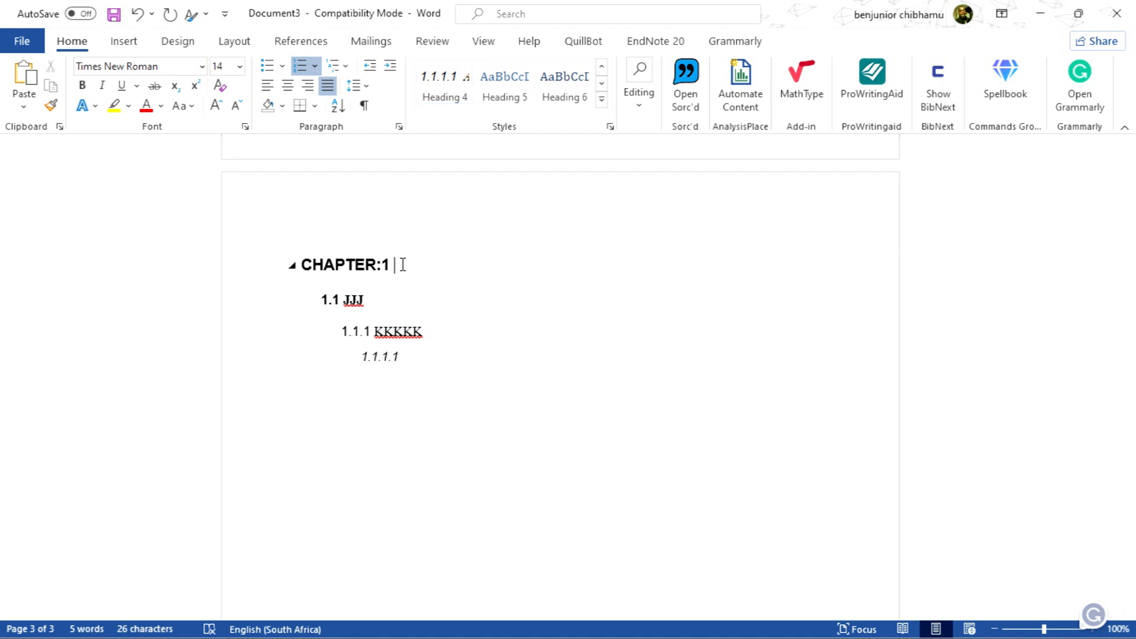
{"action": "left_click", "coordinate": [603, 67]}
{"action": "left_click", "coordinate": [603, 67]}
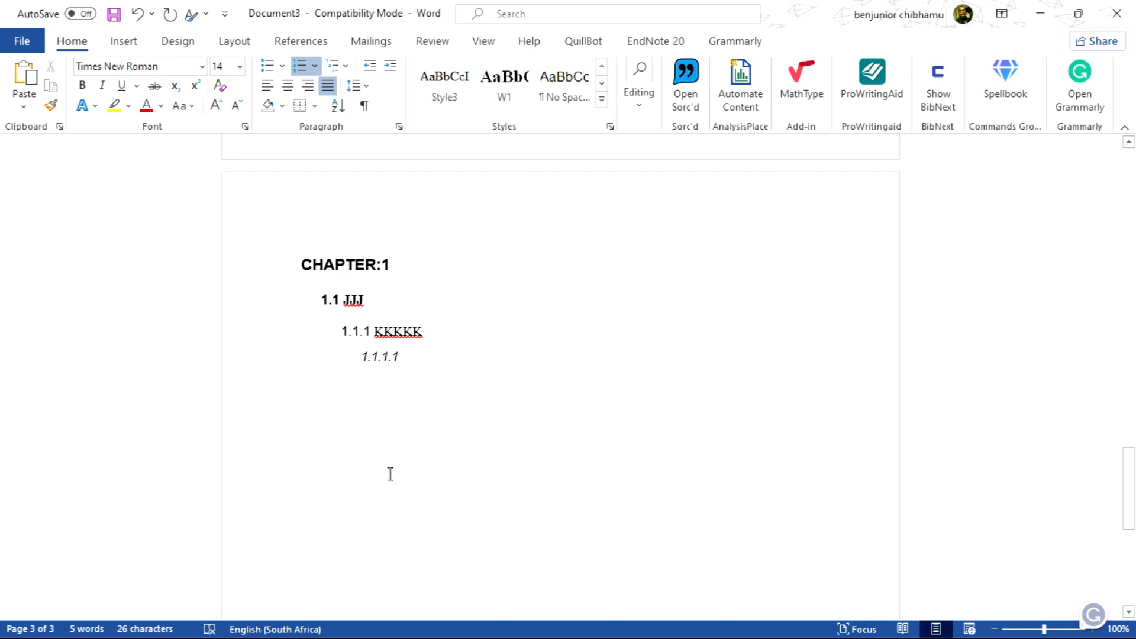
Add a new paragraph below the 1.1.1.1 heading and apply Heading 1 to it, producing CHAPTER:2
{"action": "left_click", "coordinate": [366, 399]}
{"action": "key", "text": "Return"}
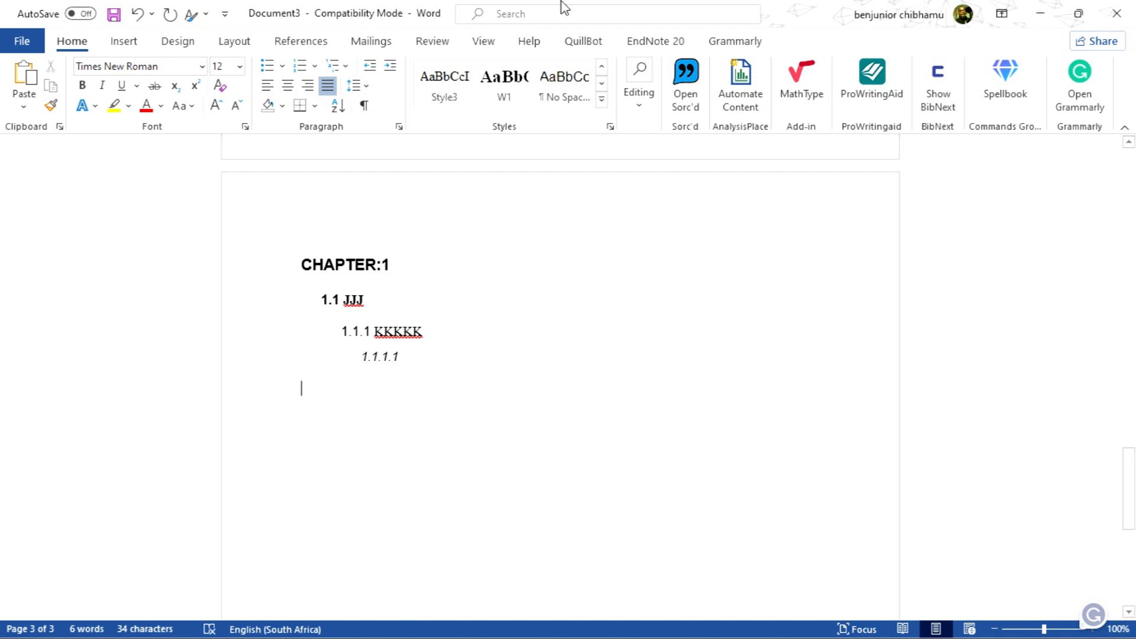
{"action": "left_click", "coordinate": [601, 83]}
{"action": "left_click", "coordinate": [601, 84]}
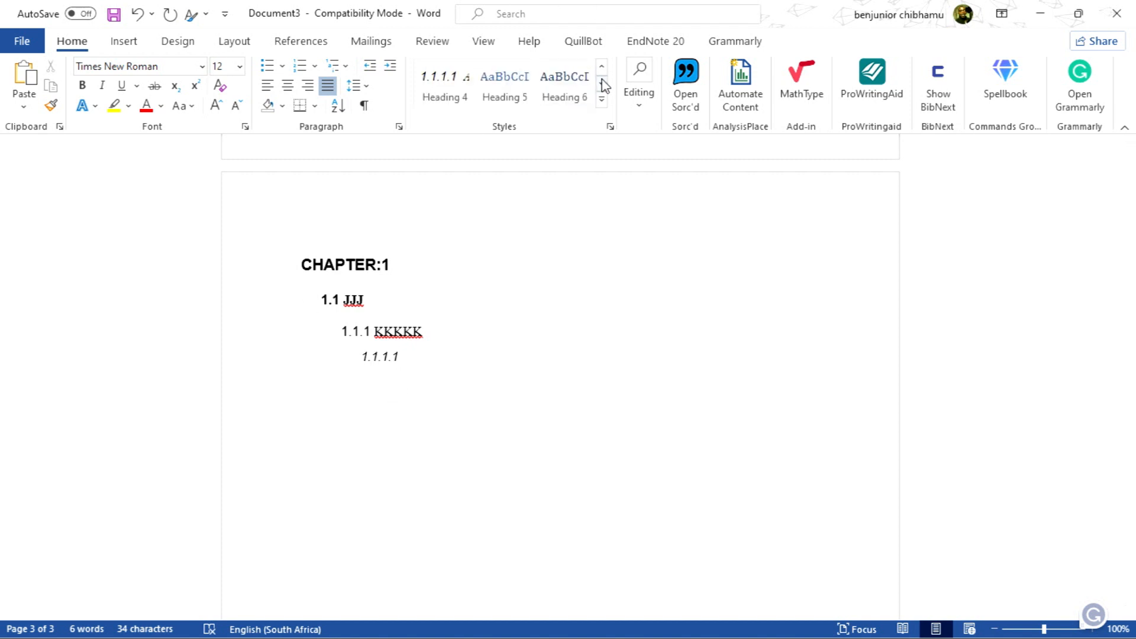
{"action": "left_click", "coordinate": [602, 66]}
{"action": "left_click", "coordinate": [516, 92]}
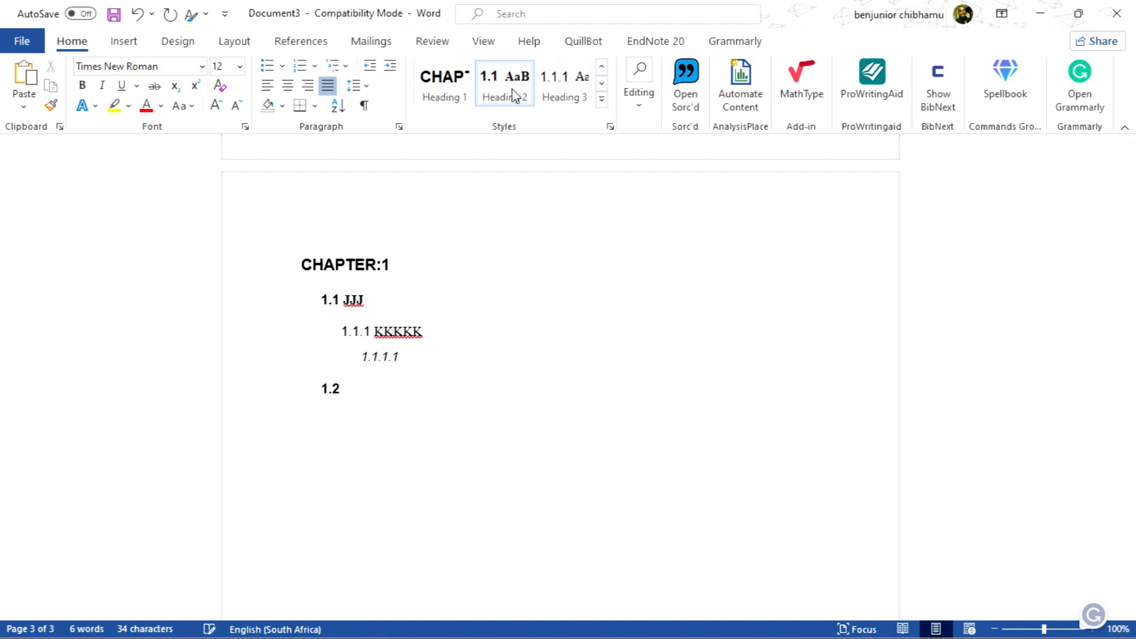
{"action": "left_click", "coordinate": [445, 86]}
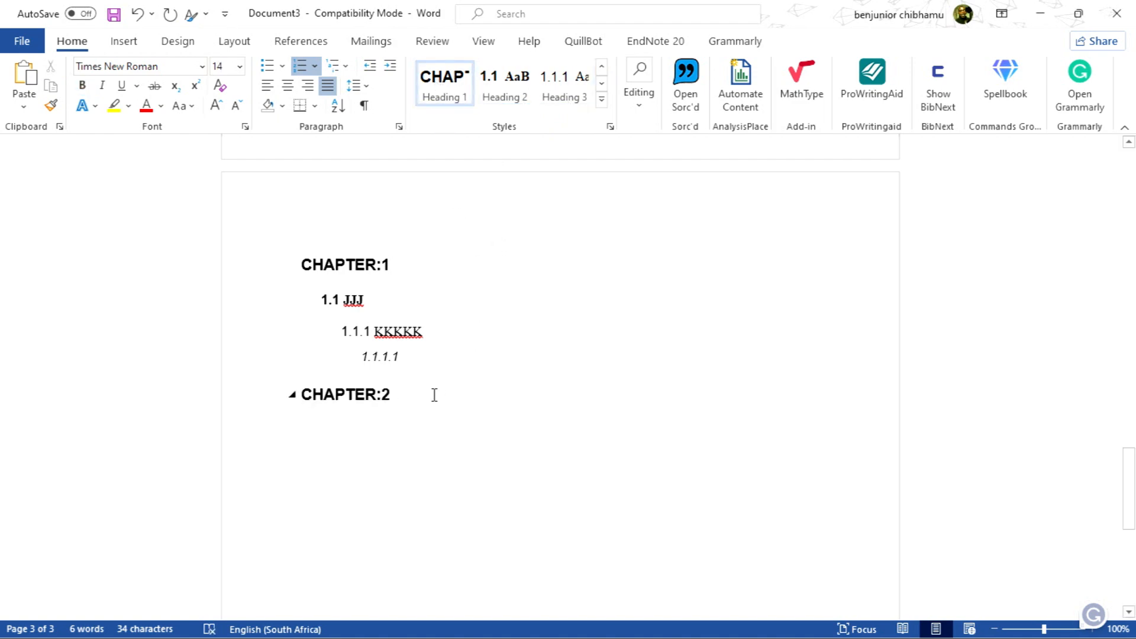
Add three more paragraphs styled Heading 1 to produce CHAPTER:3, CHAPTER:4 and CHAPTER:5
{"action": "key", "text": "Return"}
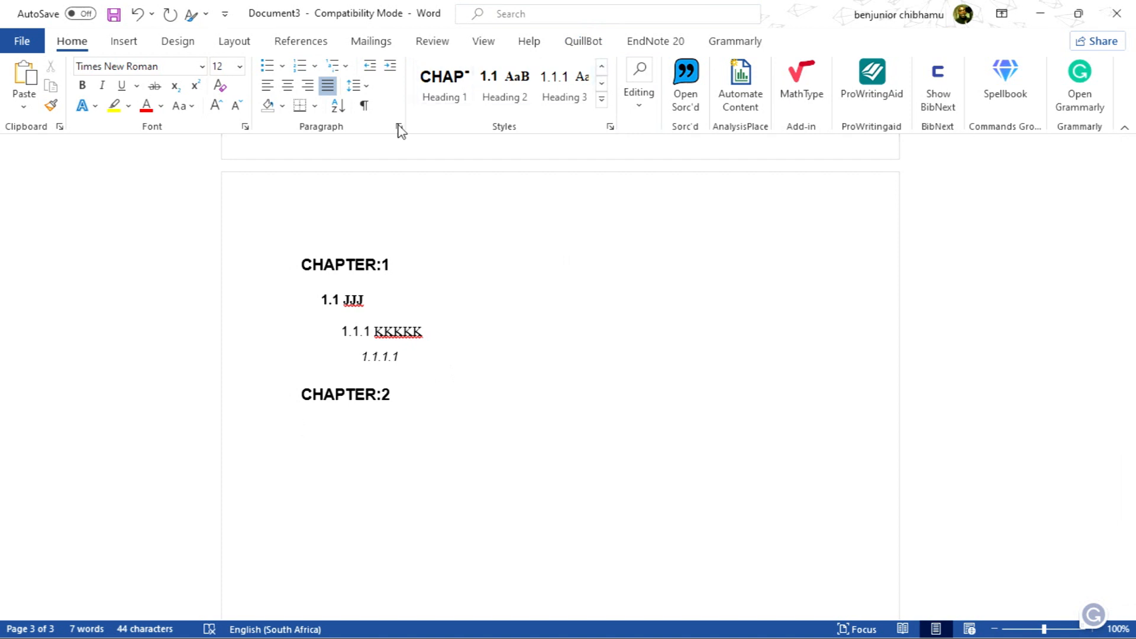
{"action": "left_click", "coordinate": [429, 104]}
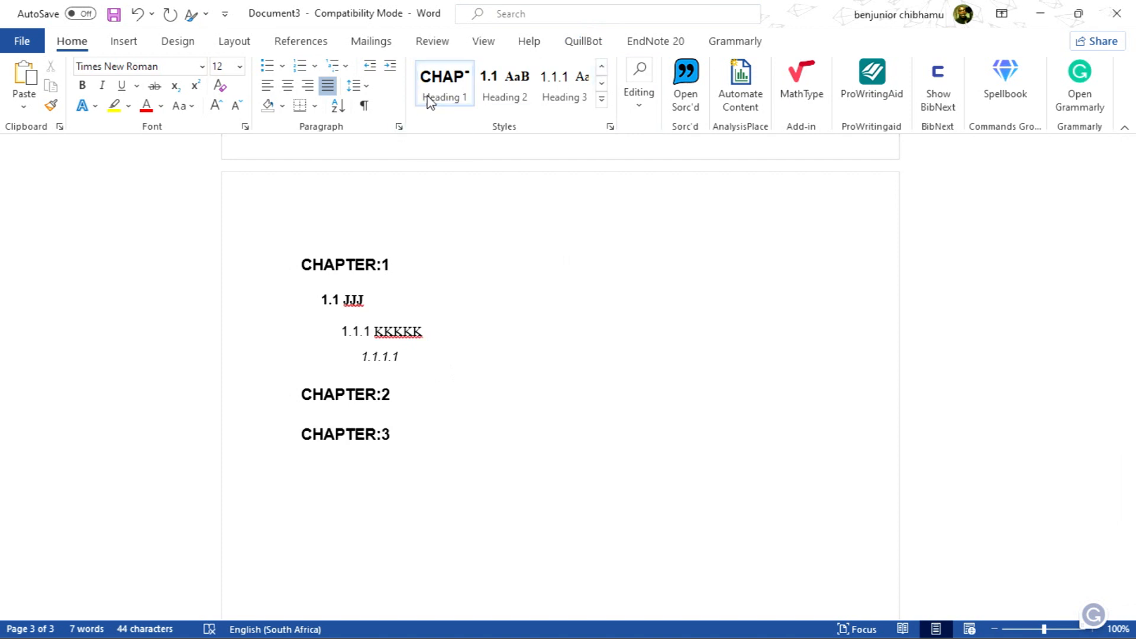
{"action": "key", "text": "Return"}
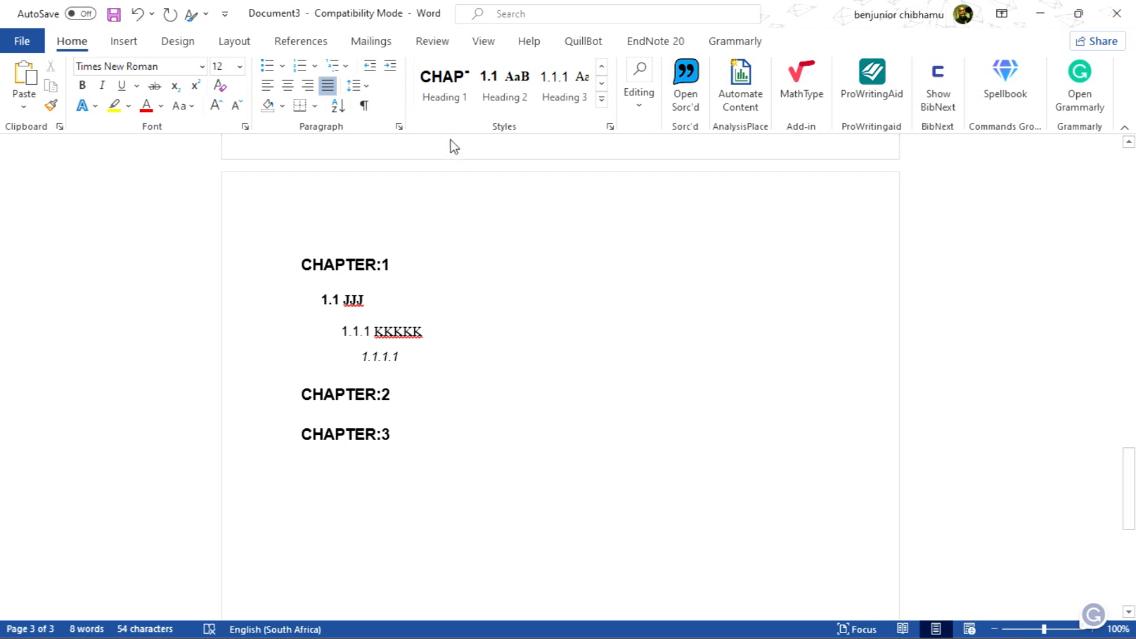
{"action": "left_click", "coordinate": [441, 102]}
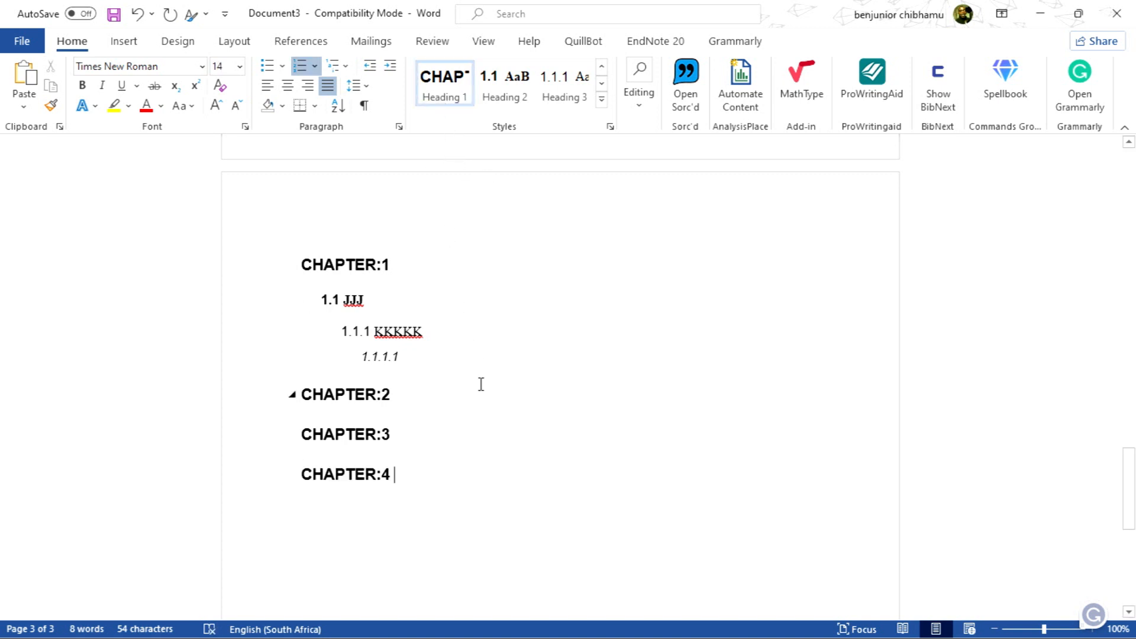
{"action": "key", "text": "Return"}
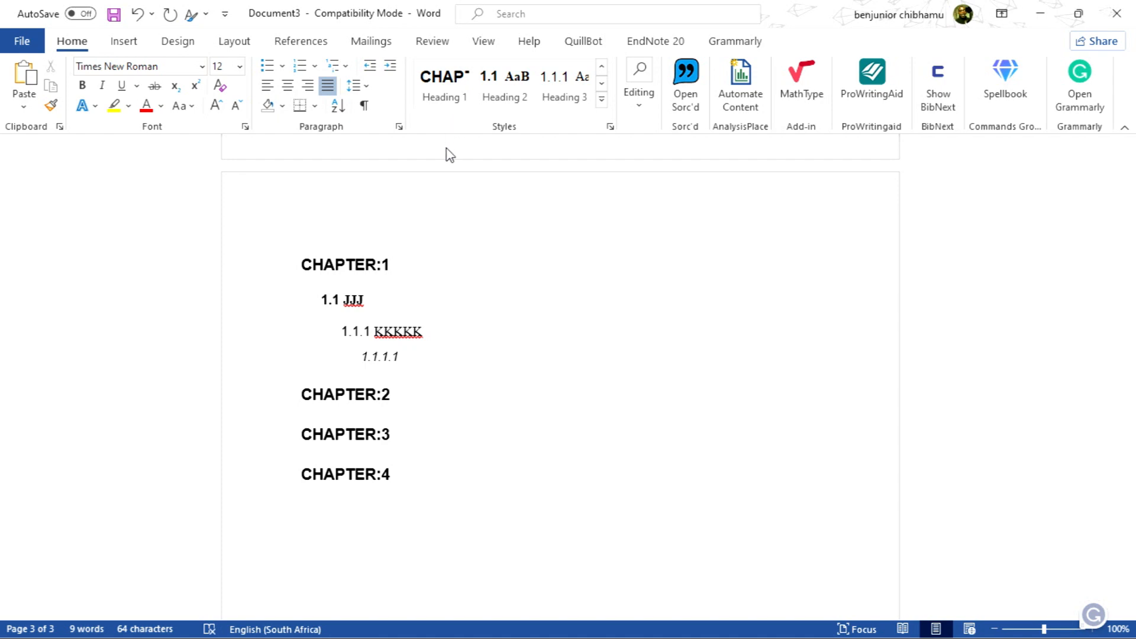
{"action": "left_click", "coordinate": [455, 76]}
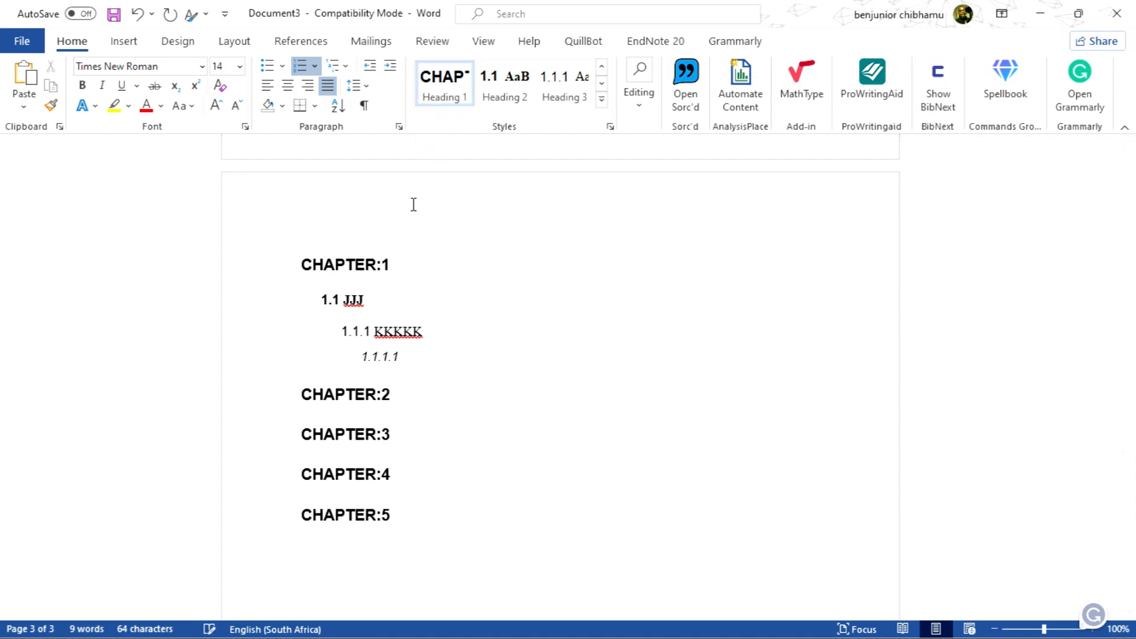